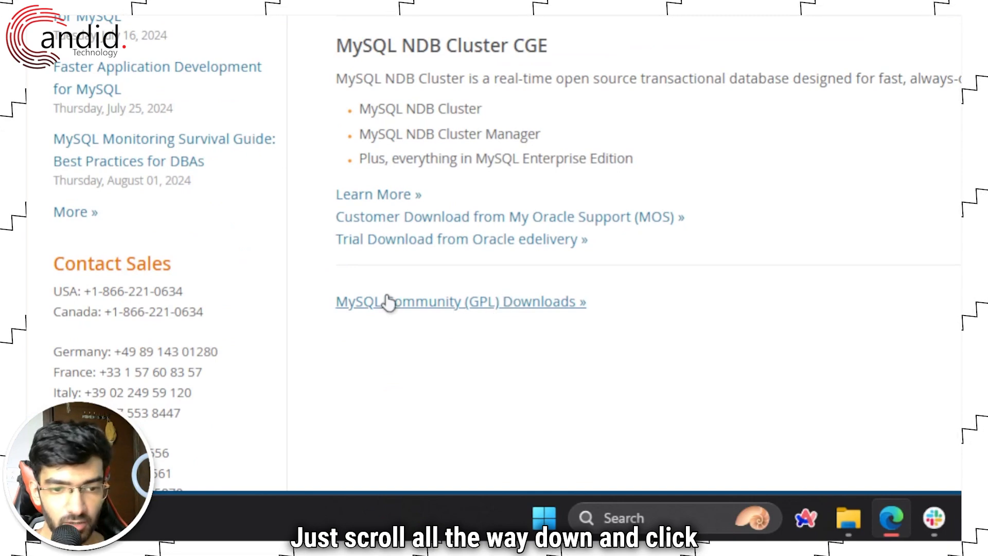
Step: Open the community download page of MySQL Installer for Windows and choose version 8.0.38 for Microsoft Windows
{"action": "left_click", "coordinate": [514, 303]}
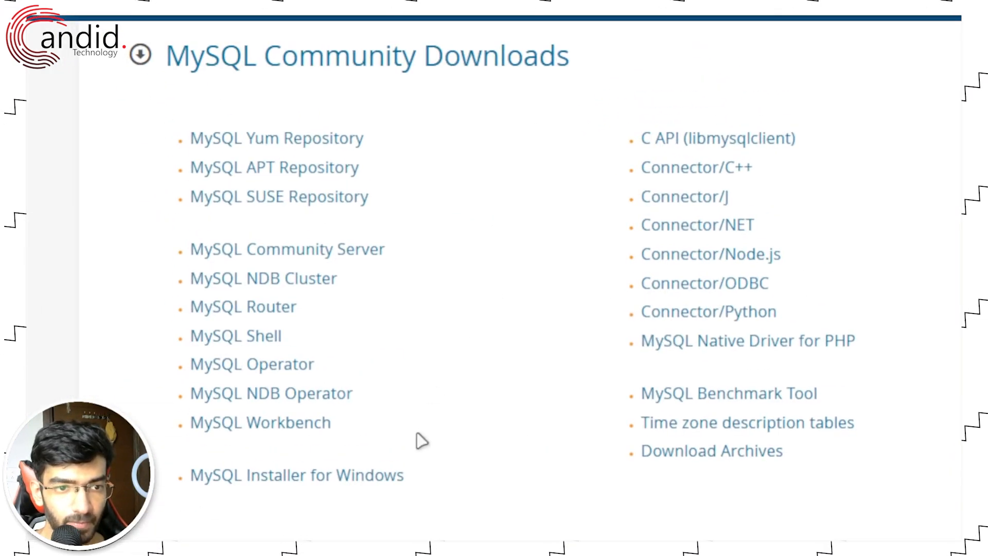
{"action": "left_click", "coordinate": [317, 483]}
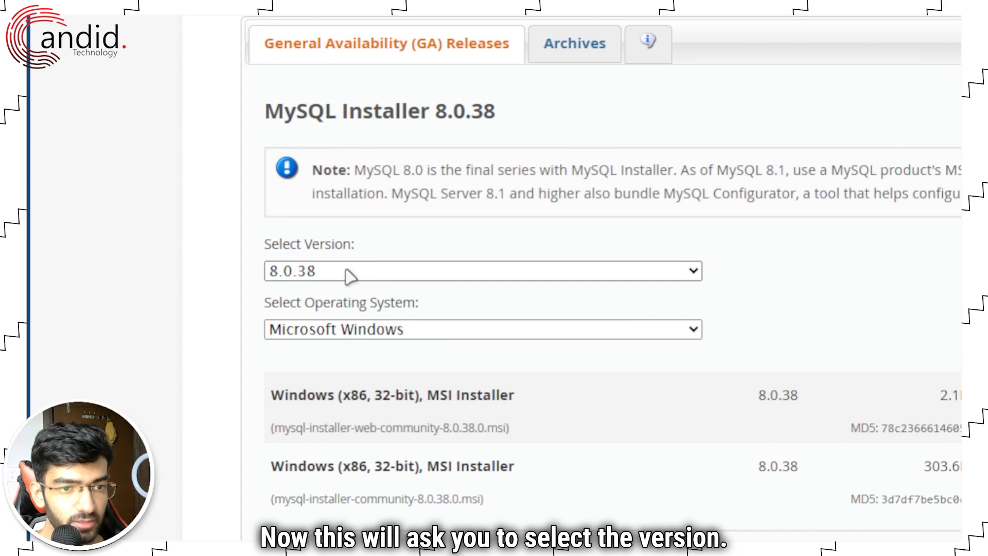
{"action": "left_click", "coordinate": [219, 250]}
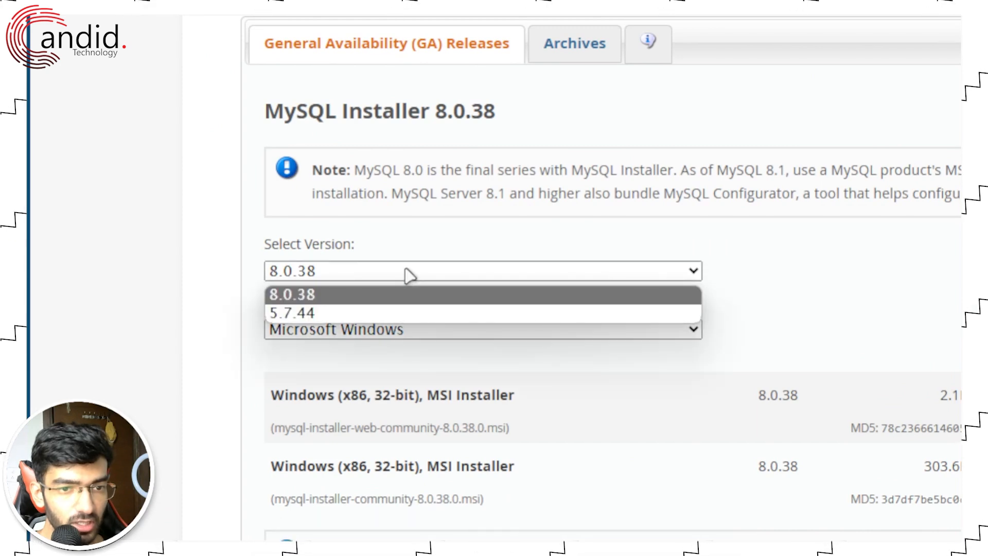
{"action": "left_click", "coordinate": [411, 296]}
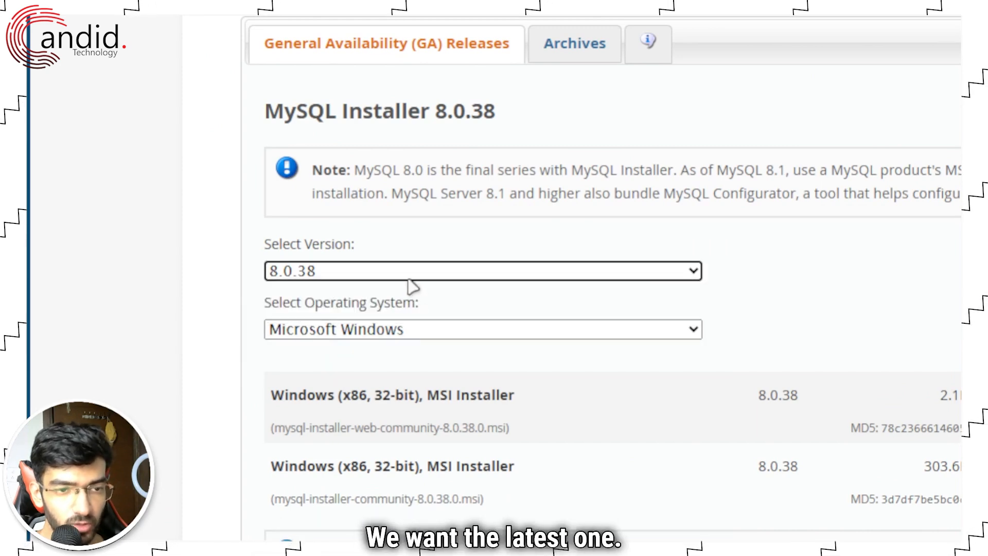
{"action": "left_click", "coordinate": [405, 332]}
{"action": "left_click", "coordinate": [408, 331]}
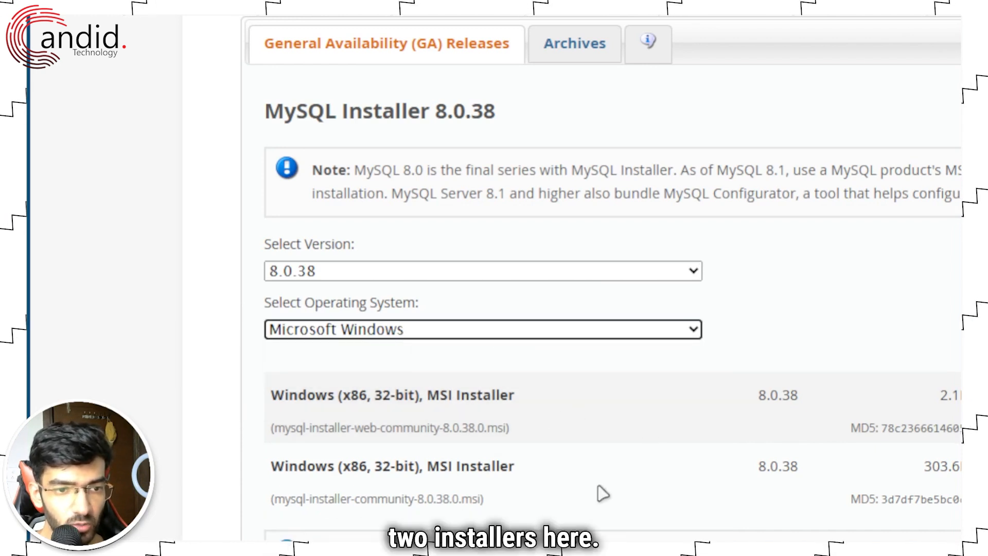
Step: Download the 303.6M installer mysql-installer-community-8.0.38.0.msi without an Oracle account and save it to disk
{"action": "scroll", "coordinate": [387, 289], "scroll_direction": "down", "scroll_amount": 3}
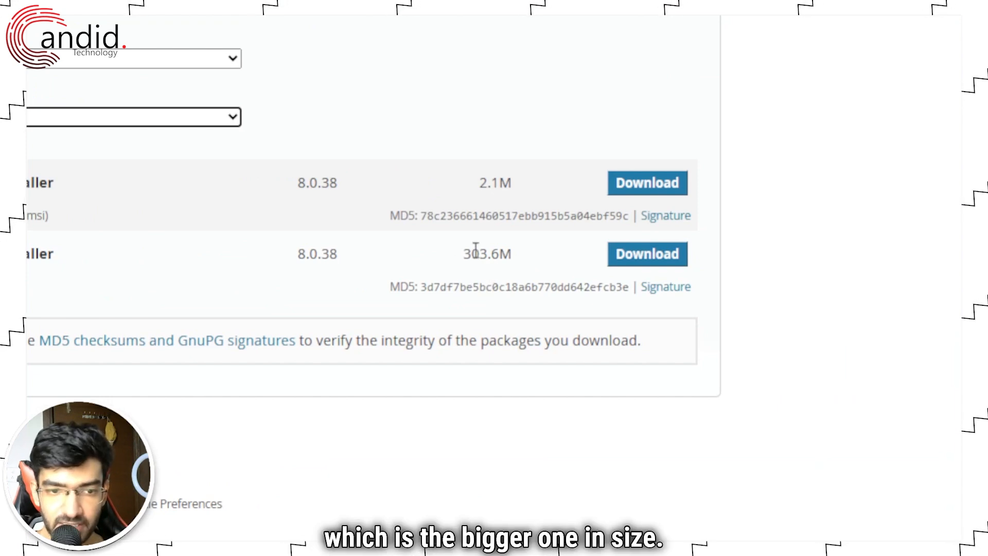
{"action": "left_click", "coordinate": [645, 261]}
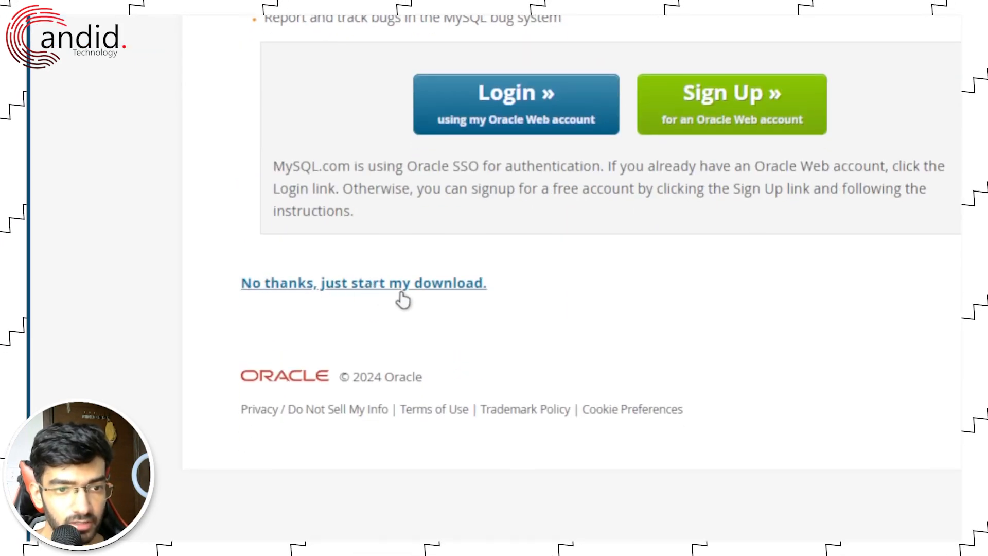
{"action": "left_click", "coordinate": [400, 293]}
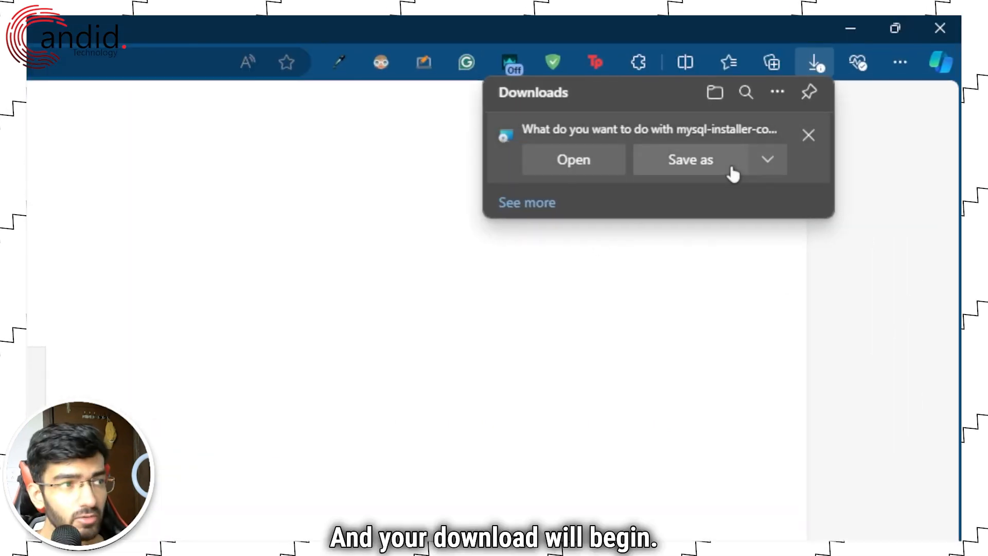
{"action": "left_click", "coordinate": [690, 171]}
{"action": "left_click", "coordinate": [532, 278]}
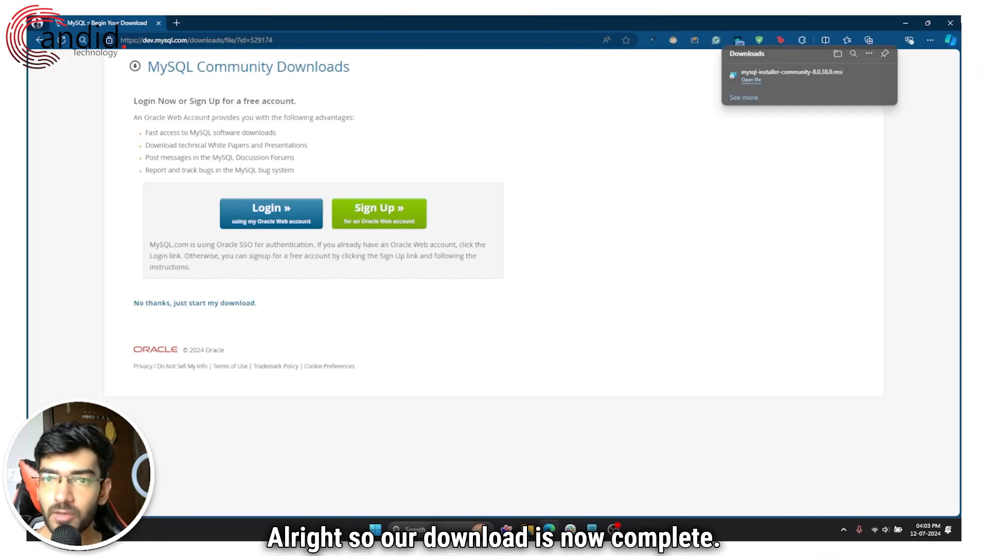
Step: Close the browser, switch to File Explorer and run mysql-installer-community-8.0.38.0.msi from the Dump folder on the desktop
{"action": "left_click", "coordinate": [938, 31]}
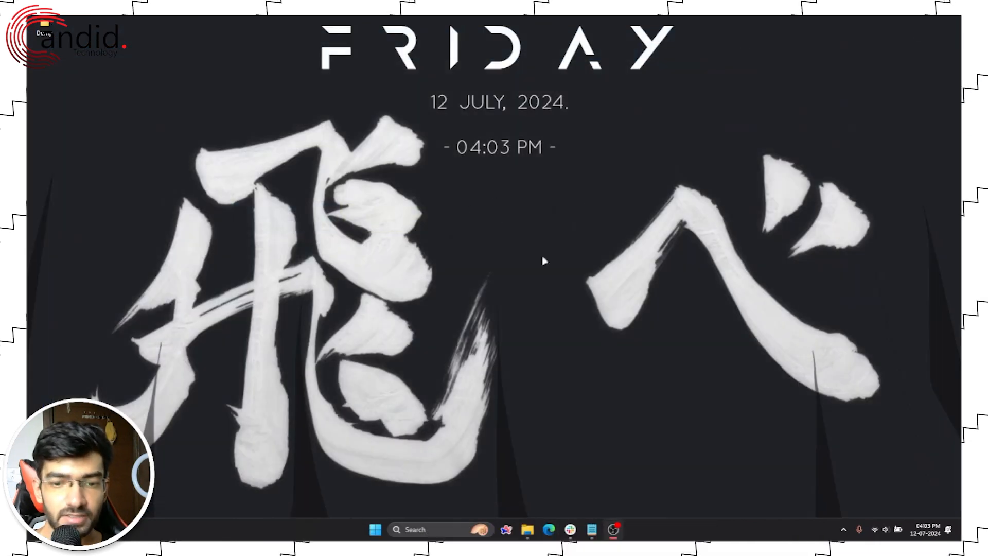
{"action": "left_click", "coordinate": [528, 526]}
{"action": "left_click", "coordinate": [159, 20]}
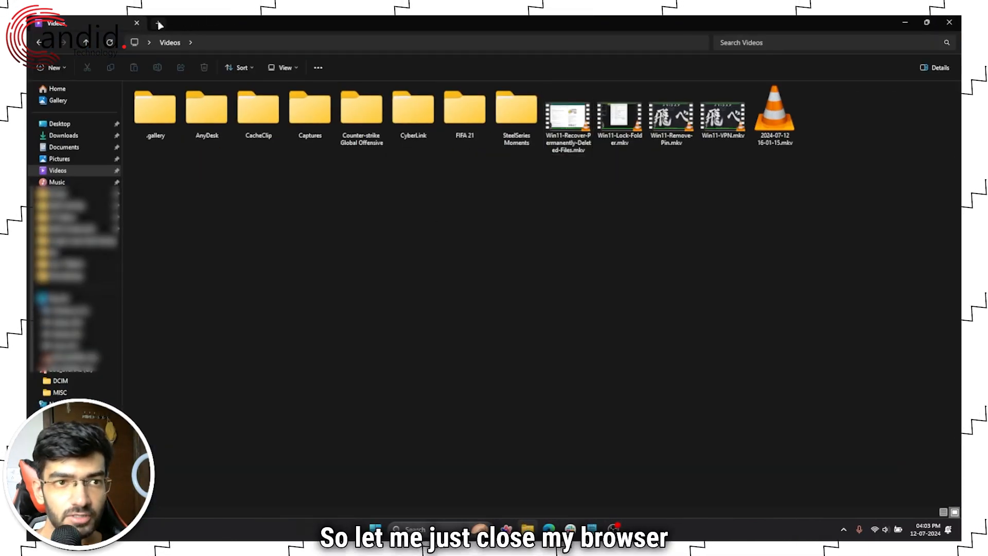
{"action": "key", "text": "super+e"}
{"action": "left_click", "coordinate": [72, 195]}
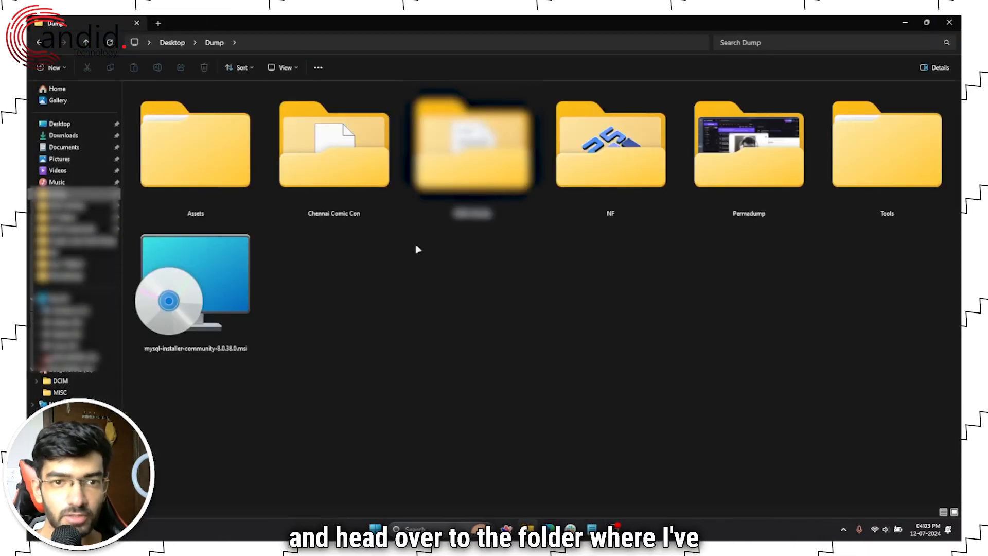
{"action": "double_click", "coordinate": [208, 290]}
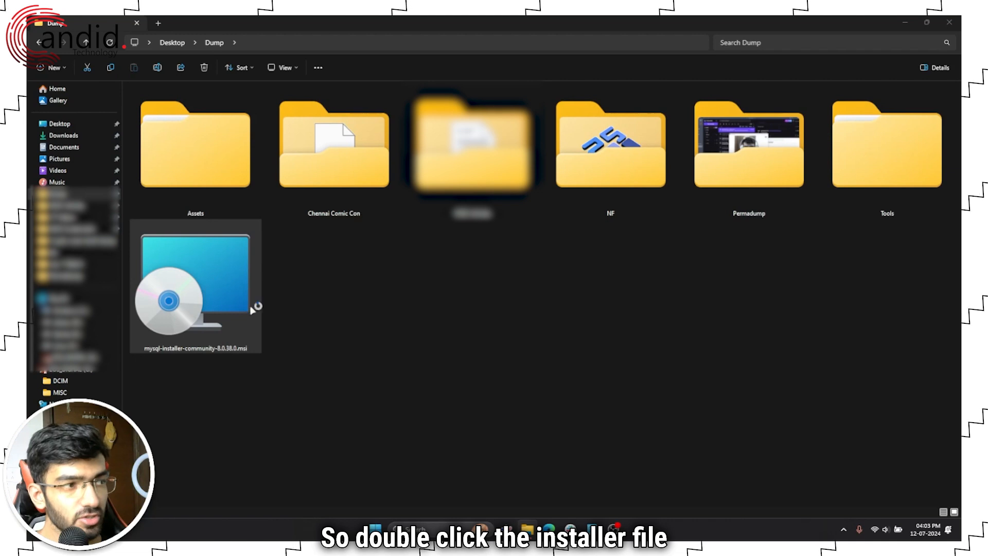
{"action": "left_click", "coordinate": [903, 21]}
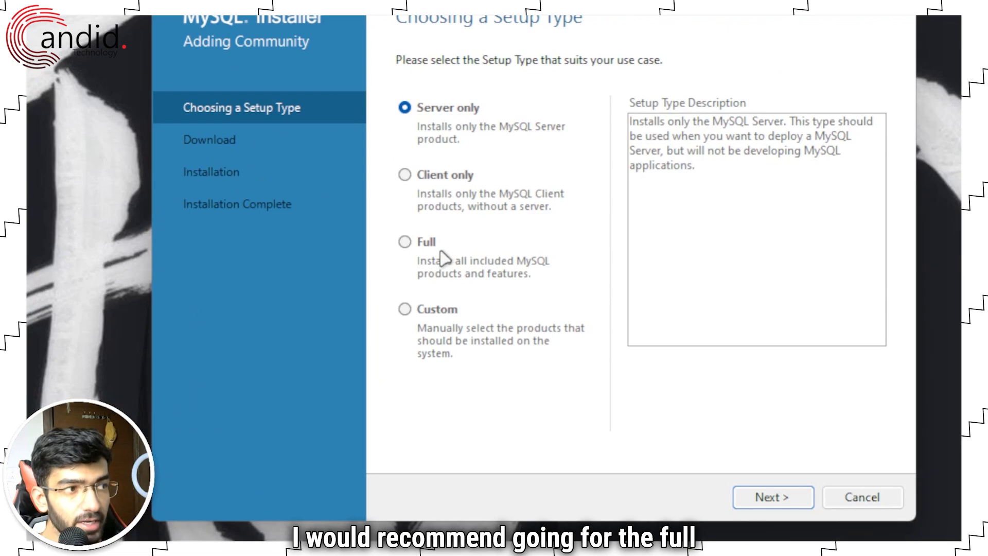
Step: Choose the Custom setup type and continue to the product selection
{"action": "left_click", "coordinate": [404, 242]}
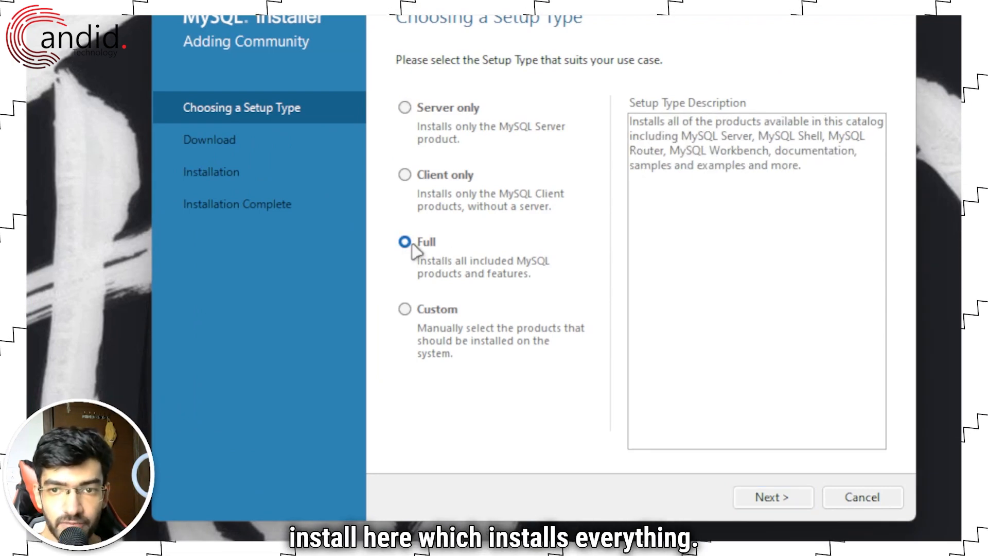
{"action": "left_click", "coordinate": [405, 309]}
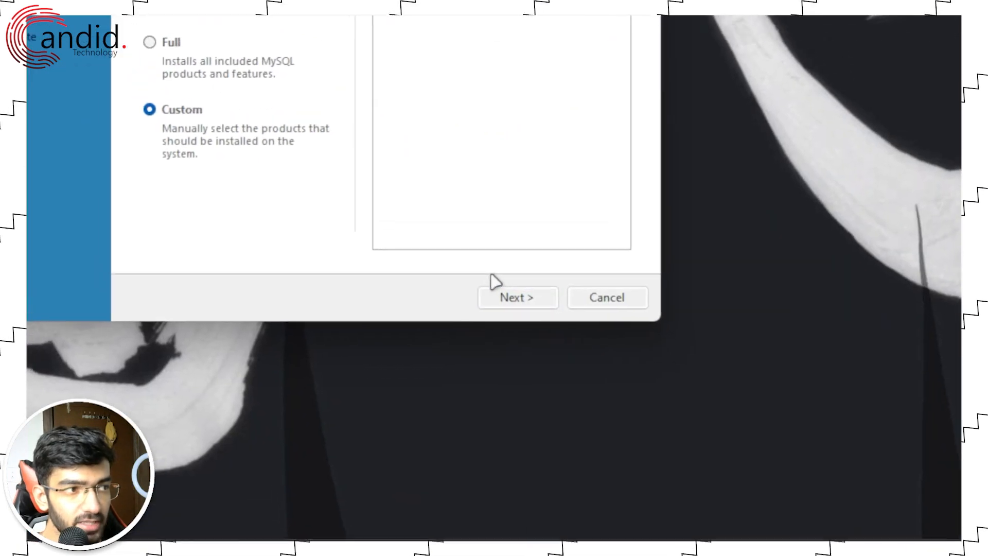
{"action": "left_click", "coordinate": [771, 497]}
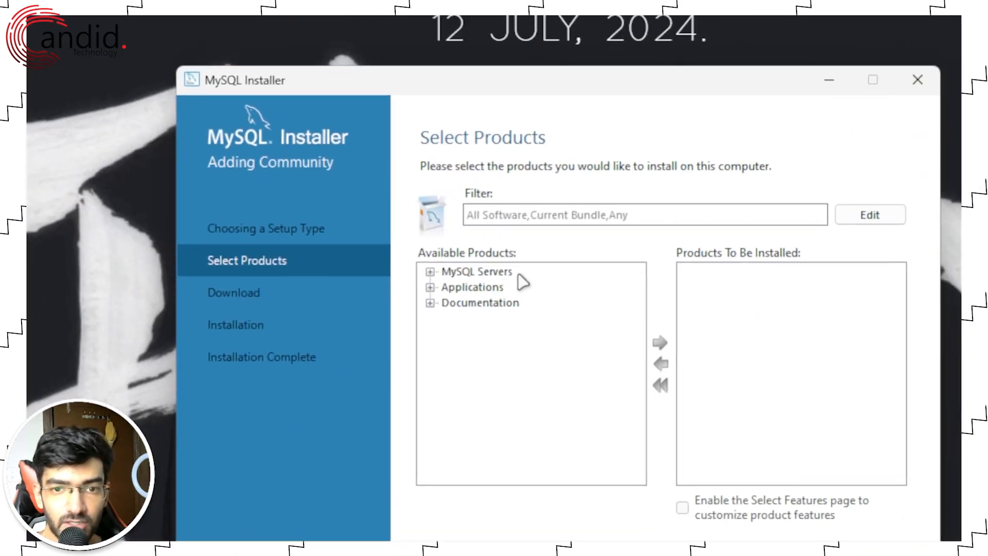
Step: Add MySQL Server 8.0.38 - X64 to the products to install
{"action": "left_click", "coordinate": [408, 334]}
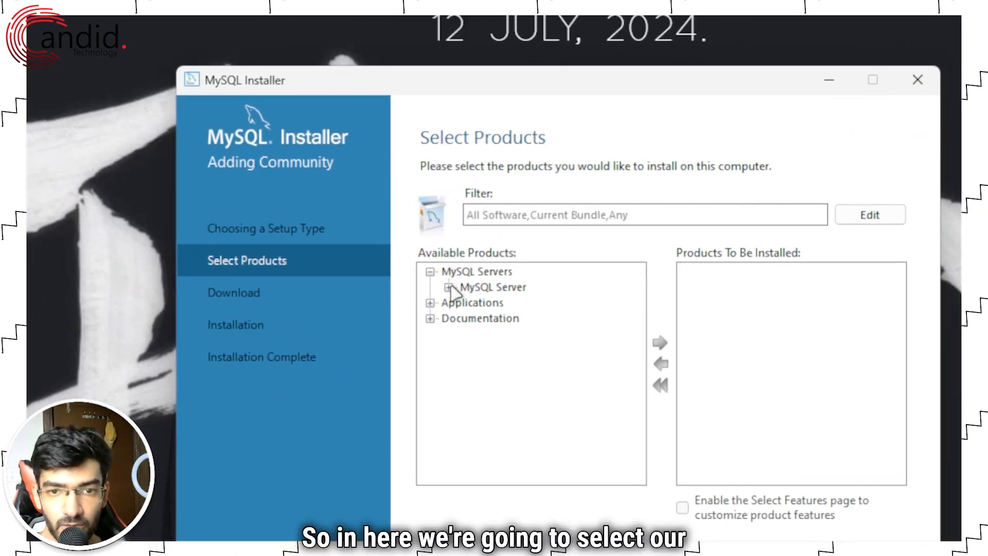
{"action": "left_click", "coordinate": [449, 287]}
{"action": "left_click", "coordinate": [467, 302]}
{"action": "left_click", "coordinate": [551, 320]}
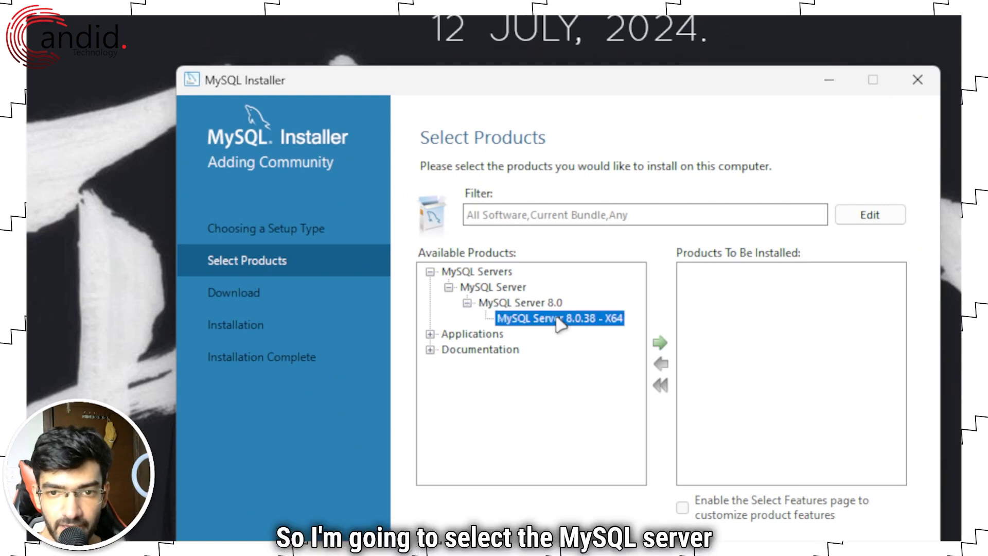
{"action": "left_click", "coordinate": [660, 342]}
Step: Add MySQL Workbench 8.0.38 - X64 from the applications to the products to install
{"action": "left_click", "coordinate": [430, 334]}
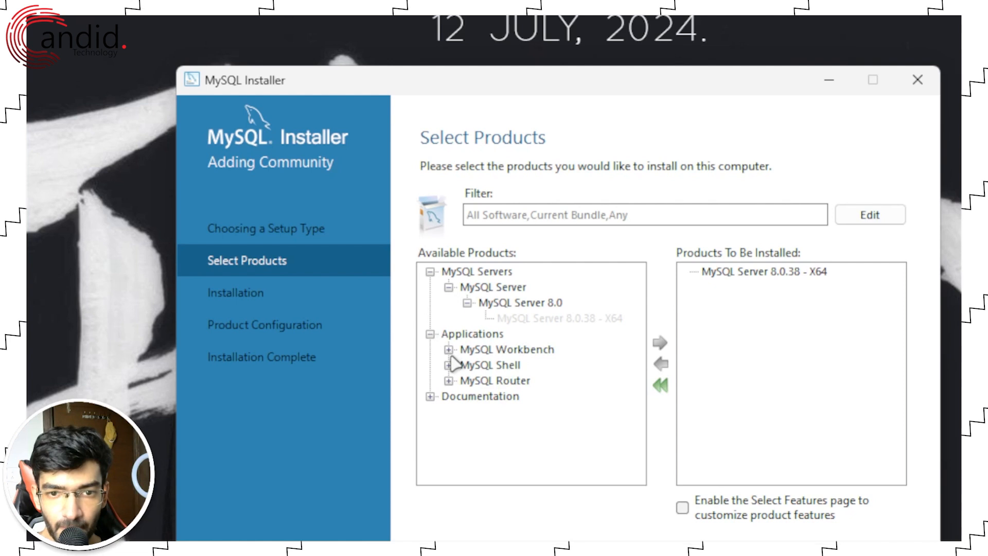
{"action": "left_click", "coordinate": [449, 349]}
{"action": "left_click", "coordinate": [496, 369]}
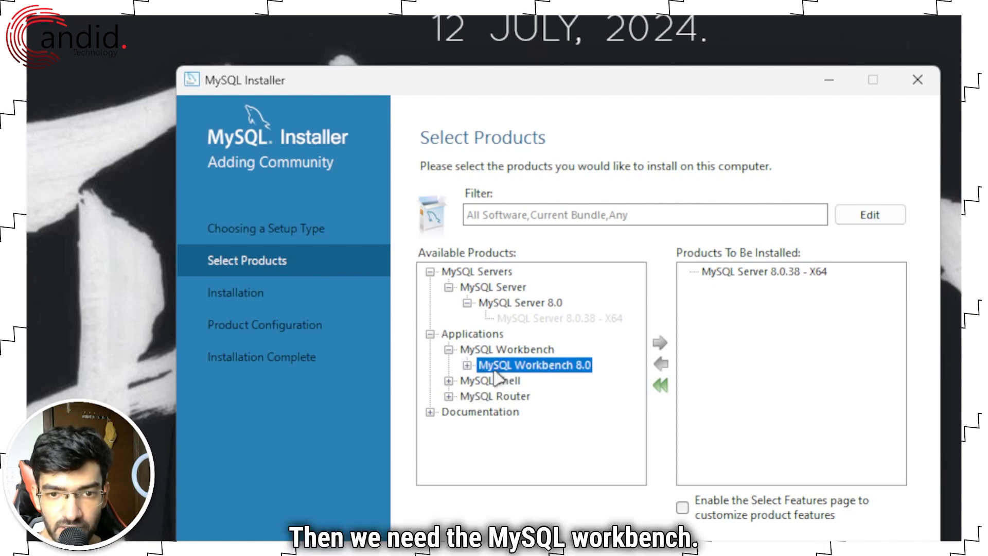
{"action": "left_click", "coordinate": [467, 365]}
{"action": "left_click", "coordinate": [561, 380]}
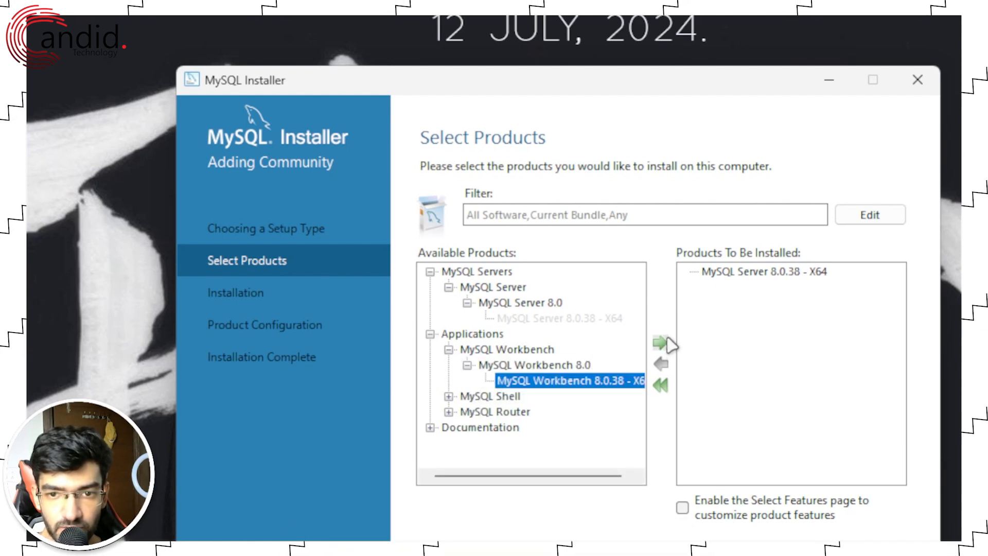
{"action": "left_click", "coordinate": [661, 342]}
Step: Add MySQL Shell 8.0.38 - X64 from the applications to the products to install
{"action": "left_click", "coordinate": [448, 396]}
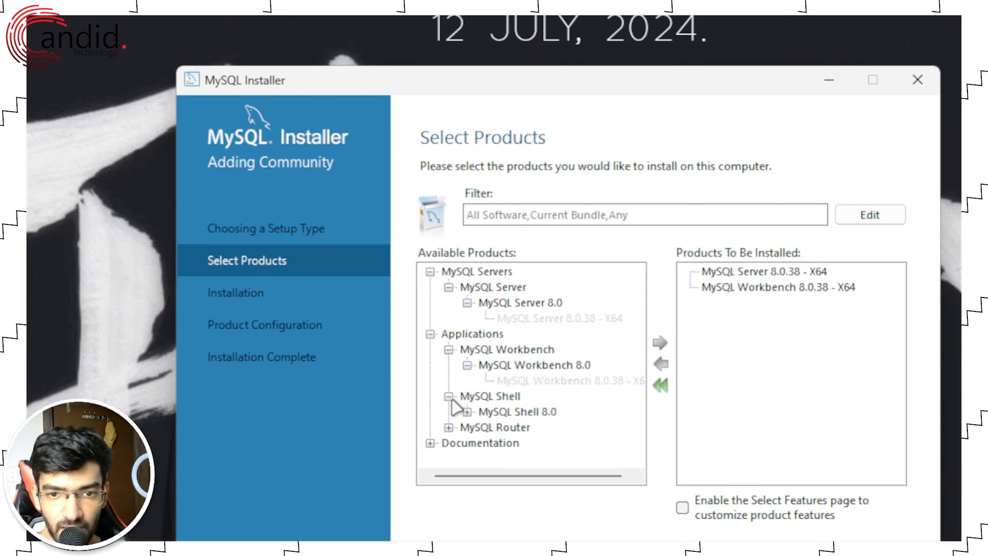
{"action": "left_click", "coordinate": [467, 411]}
{"action": "left_click", "coordinate": [523, 427]}
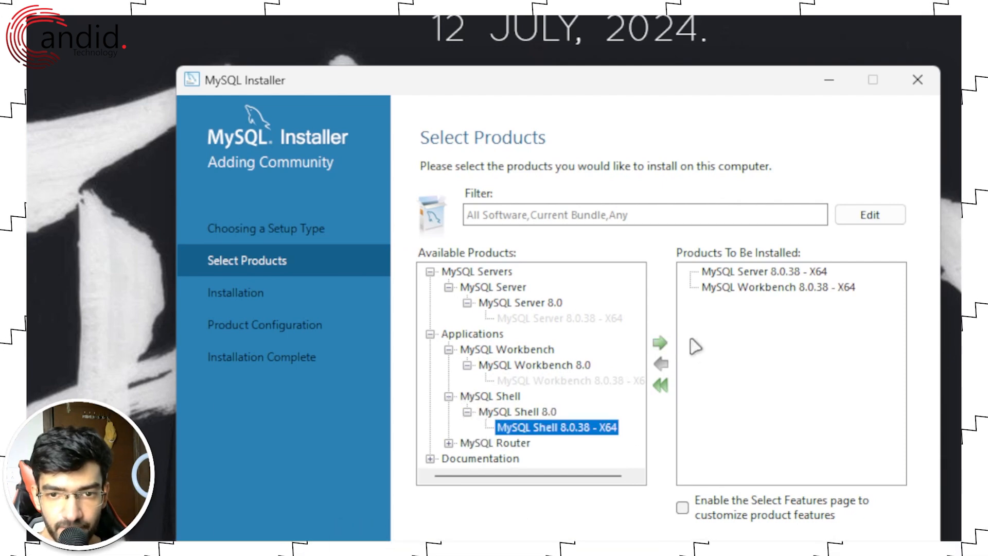
{"action": "left_click", "coordinate": [660, 344]}
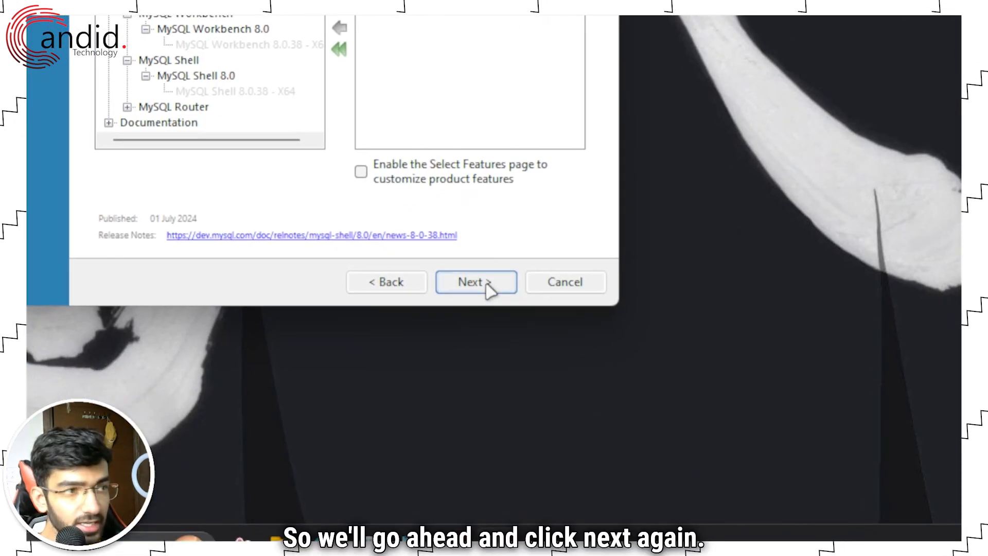
Step: Confirm the product selection and run the installation of MySQL Server, Workbench and Shell
{"action": "left_click", "coordinate": [487, 286]}
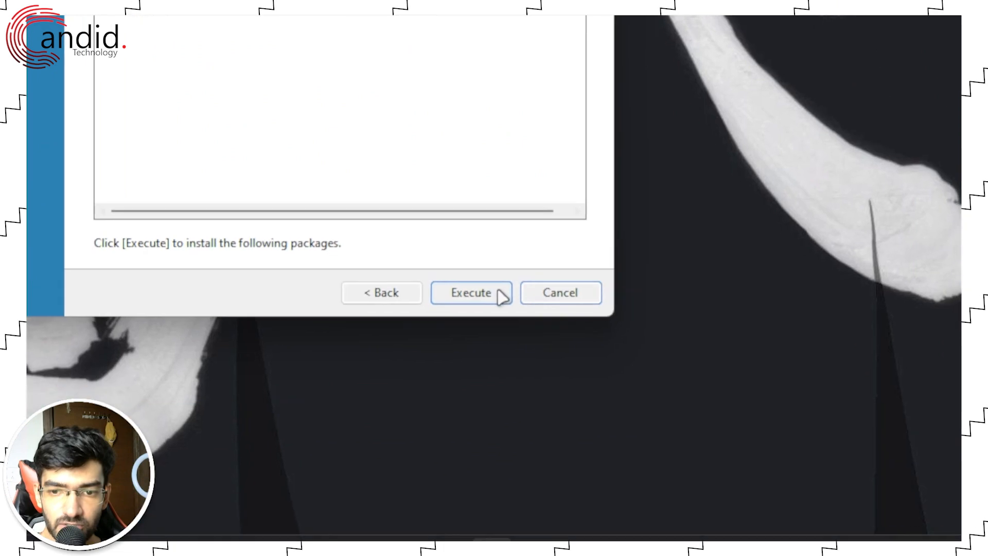
{"action": "left_click", "coordinate": [495, 286]}
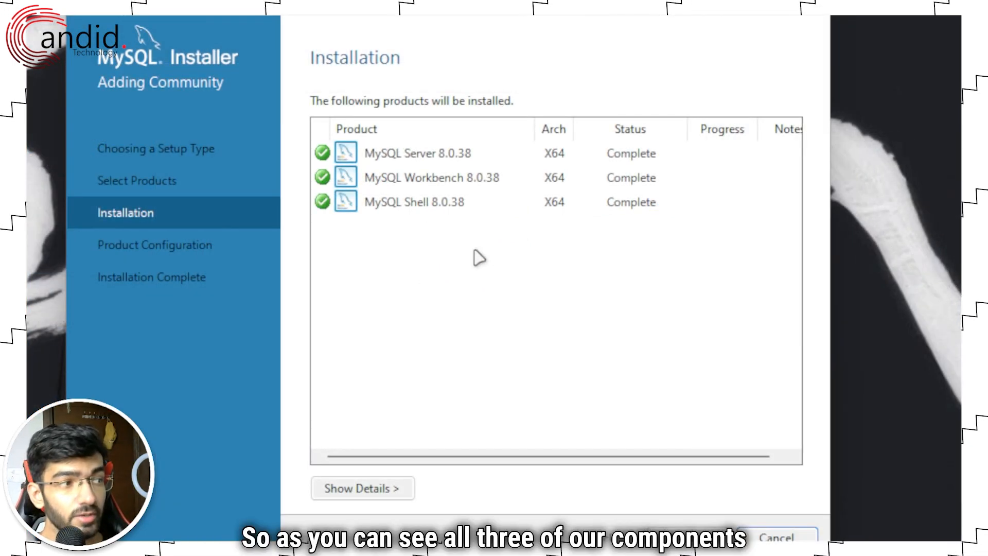
{"action": "left_click", "coordinate": [496, 153]}
{"action": "left_click", "coordinate": [481, 178]}
{"action": "left_click", "coordinate": [471, 201]}
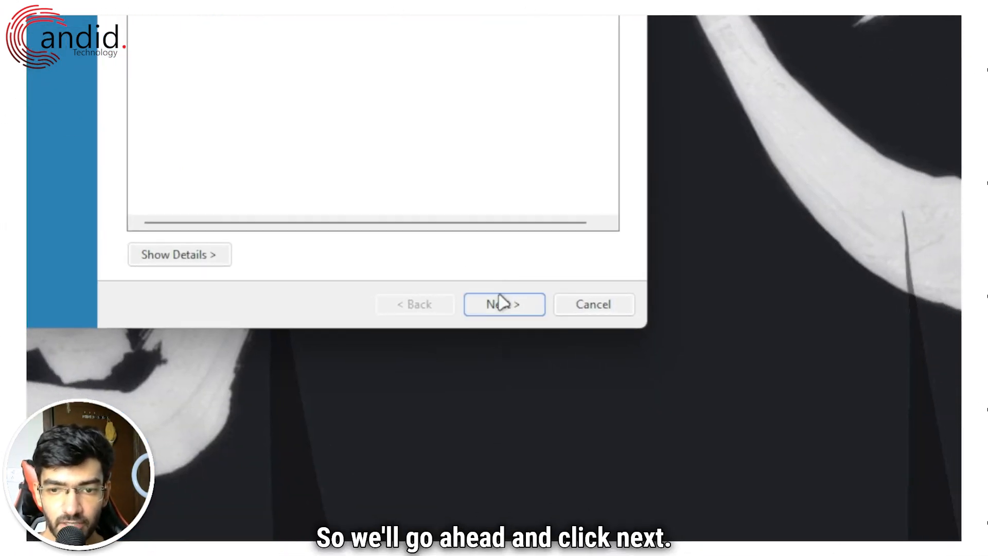
Step: Continue to the server's Type and Networking settings and set the config type to Development Computer, leaving advanced and logging options off
{"action": "left_click", "coordinate": [685, 537]}
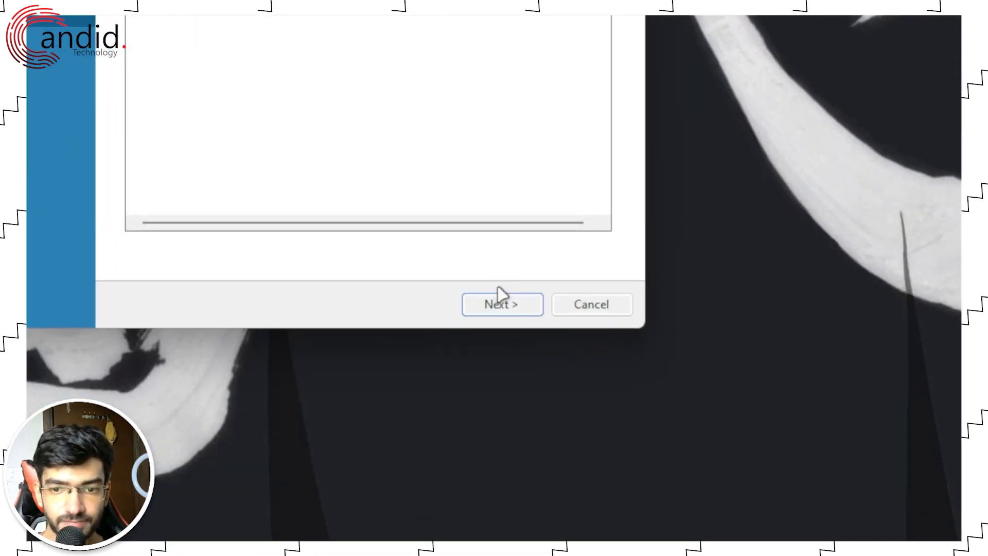
{"action": "left_click", "coordinate": [497, 304]}
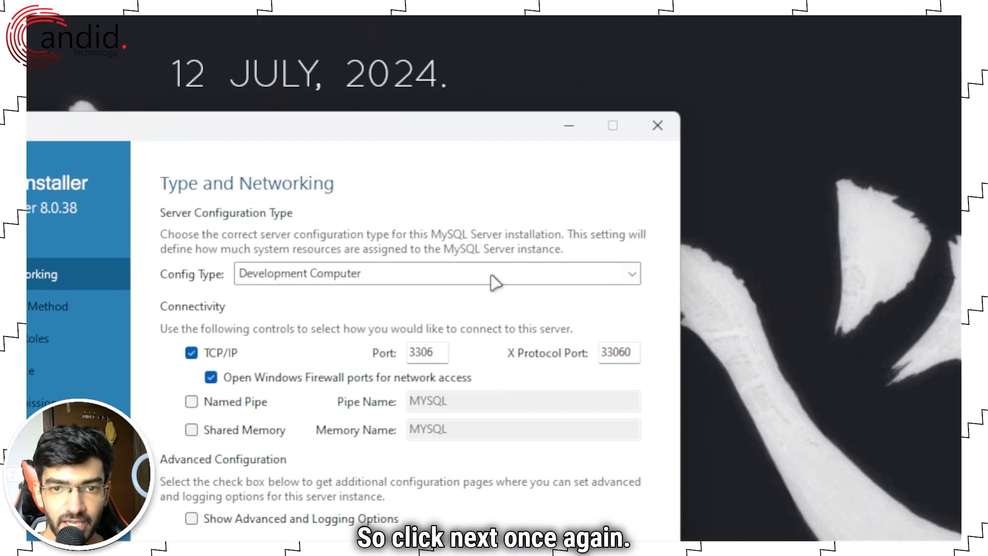
{"action": "left_click", "coordinate": [492, 281]}
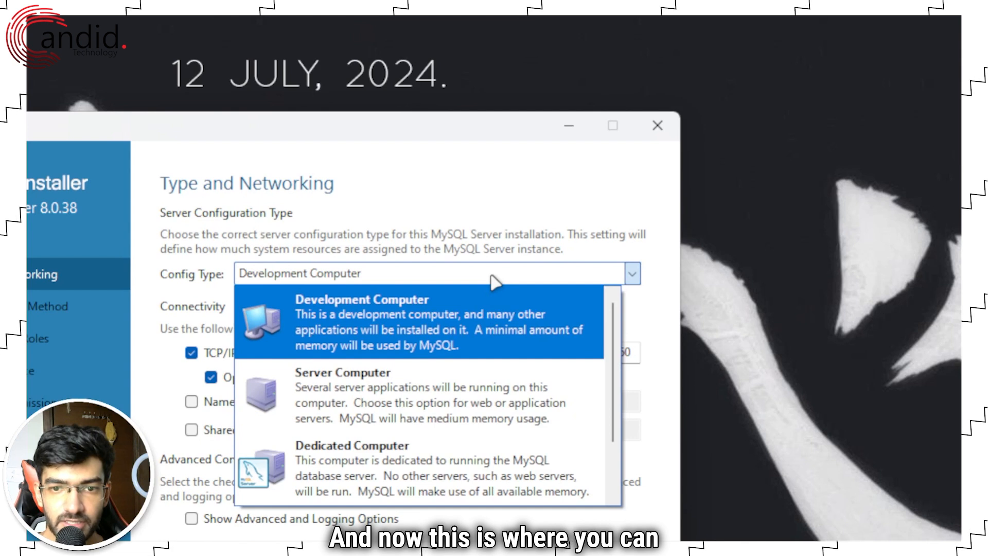
{"action": "left_click", "coordinate": [492, 280]}
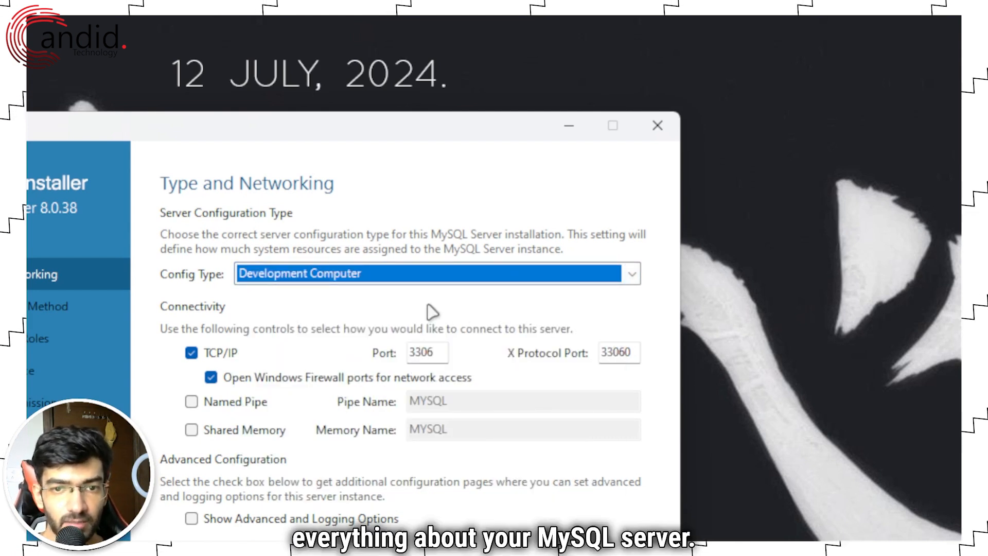
{"action": "left_click", "coordinate": [429, 280]}
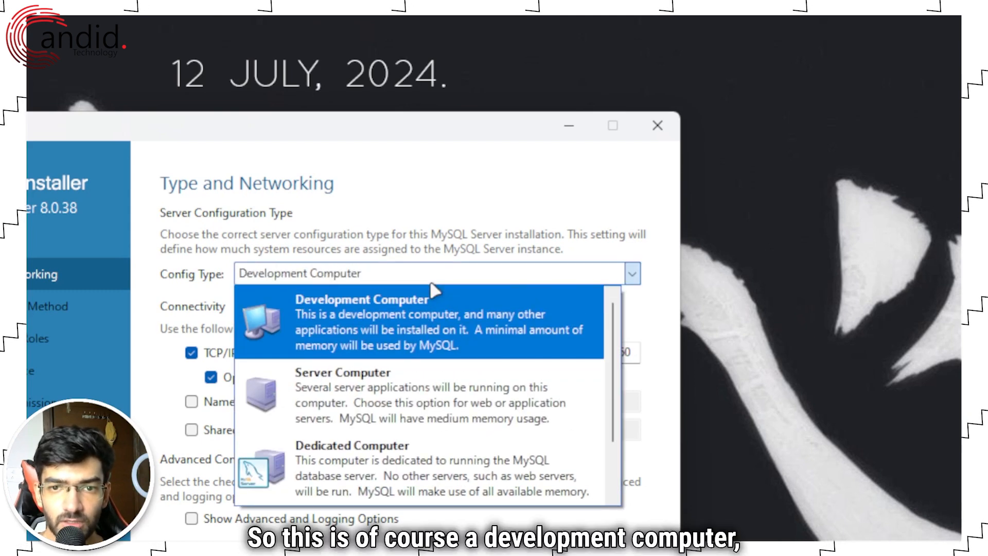
{"action": "left_click", "coordinate": [440, 343]}
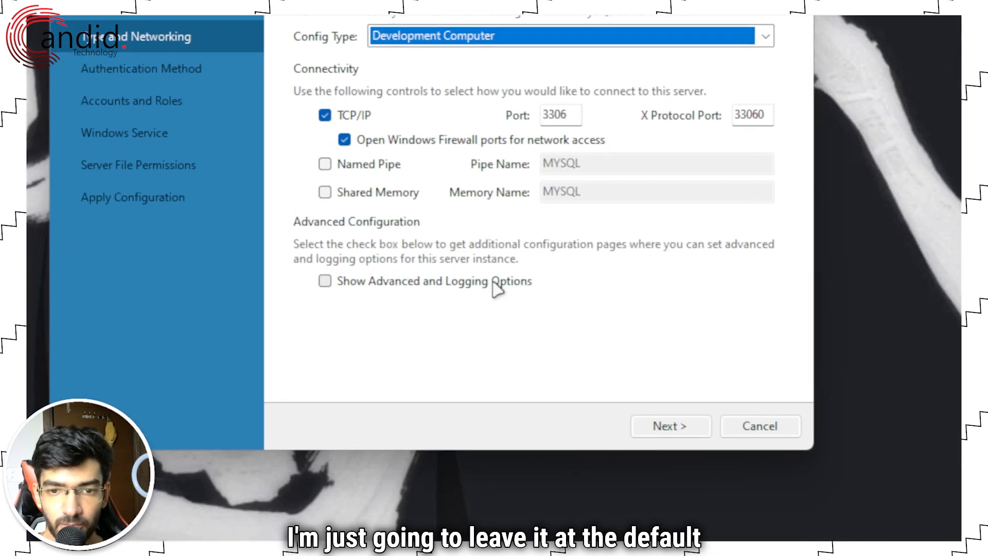
{"action": "left_click", "coordinate": [360, 519]}
{"action": "left_click", "coordinate": [361, 519]}
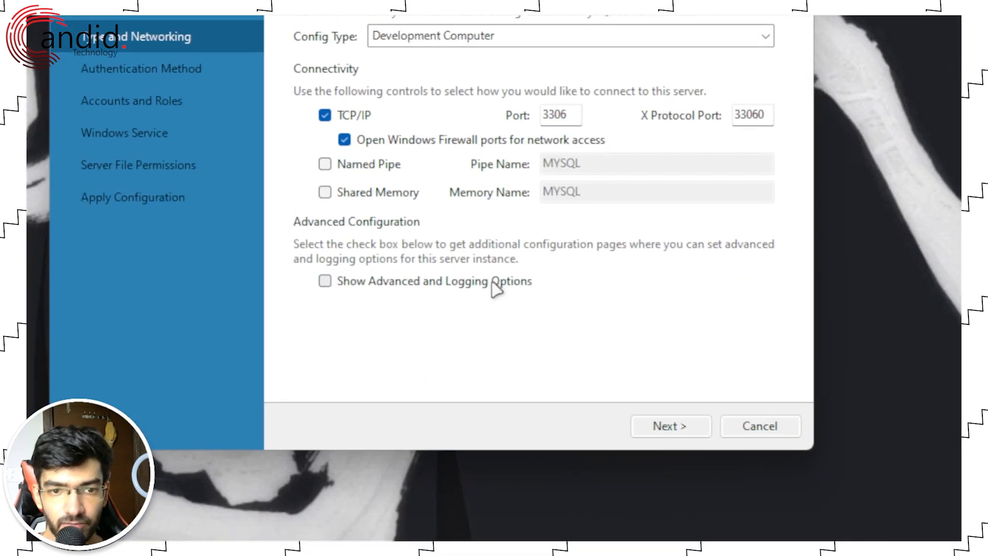
Step: Leave advanced and logging options off, accept the Type and Networking settings, and continue with the recommended authentication method
{"action": "left_click", "coordinate": [495, 287]}
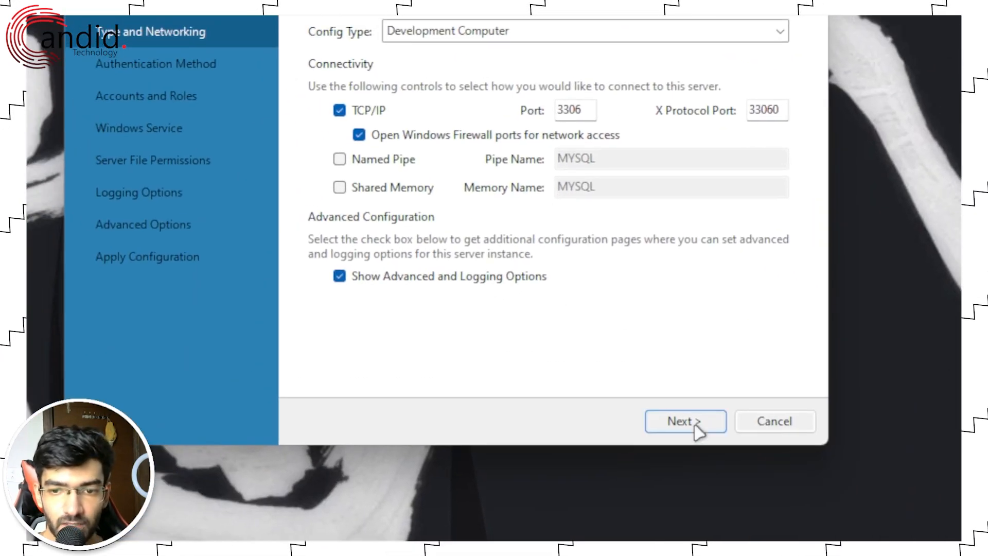
{"action": "left_click", "coordinate": [460, 278]}
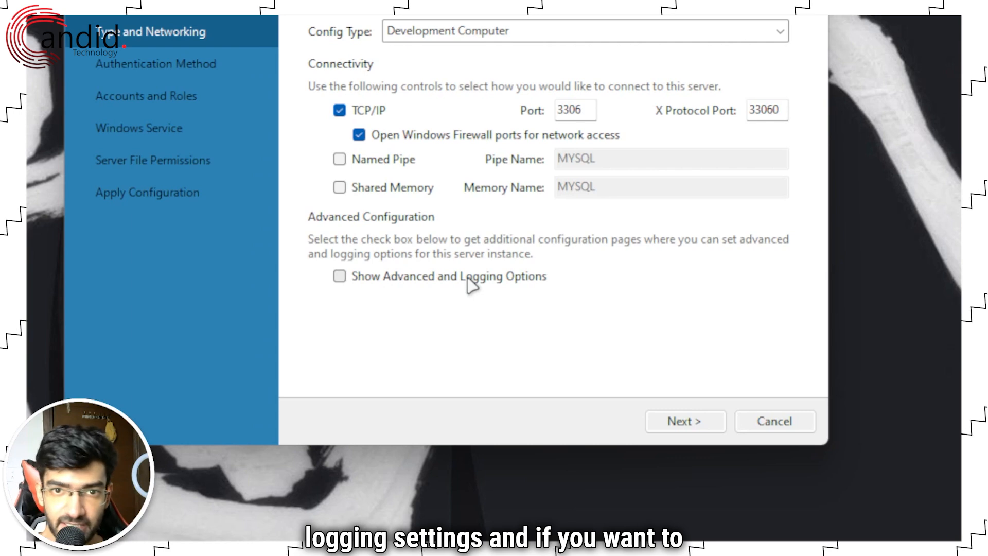
{"action": "left_click", "coordinate": [683, 420]}
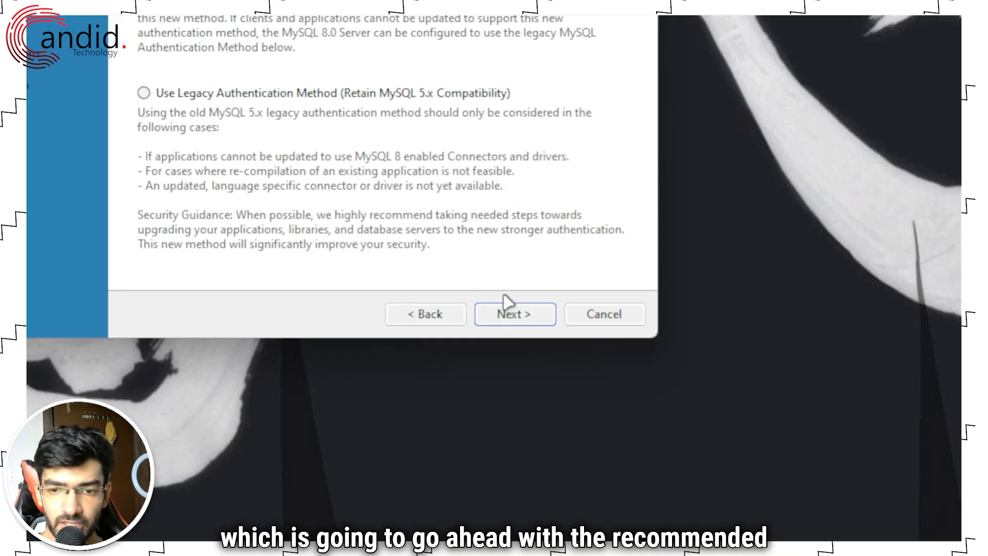
{"action": "left_click", "coordinate": [504, 301]}
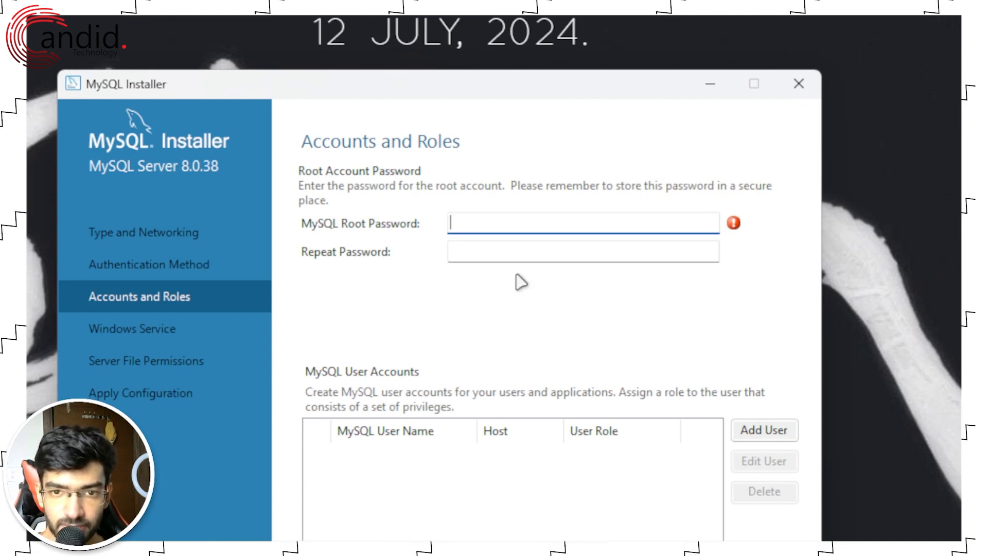
Step: Enter and repeat the MySQL root password, and continue without adding any user accounts
{"action": "type", "text": "aa"}
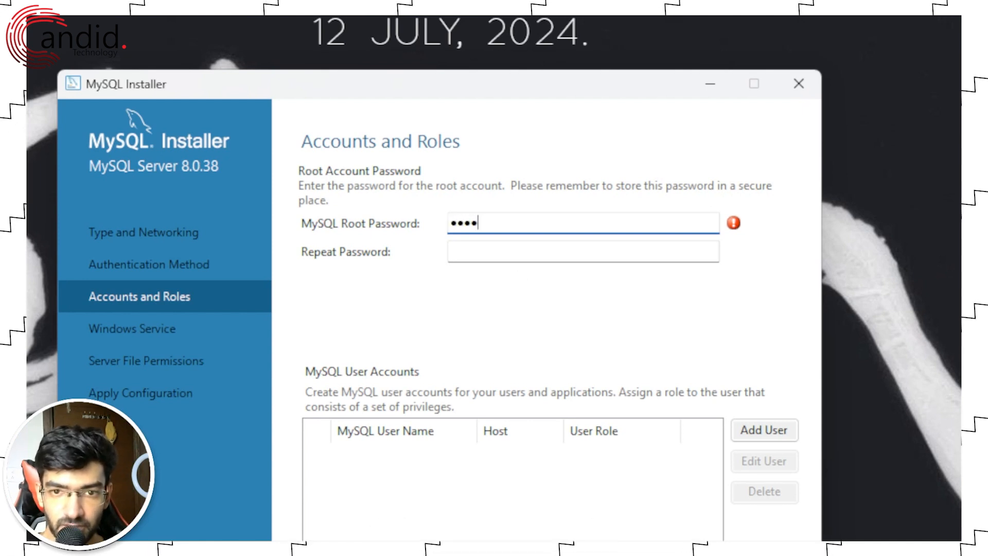
{"action": "type", "text": "aaaaaaa"}
{"action": "key", "text": "Tab"}
{"action": "type", "text": "aaaaa"}
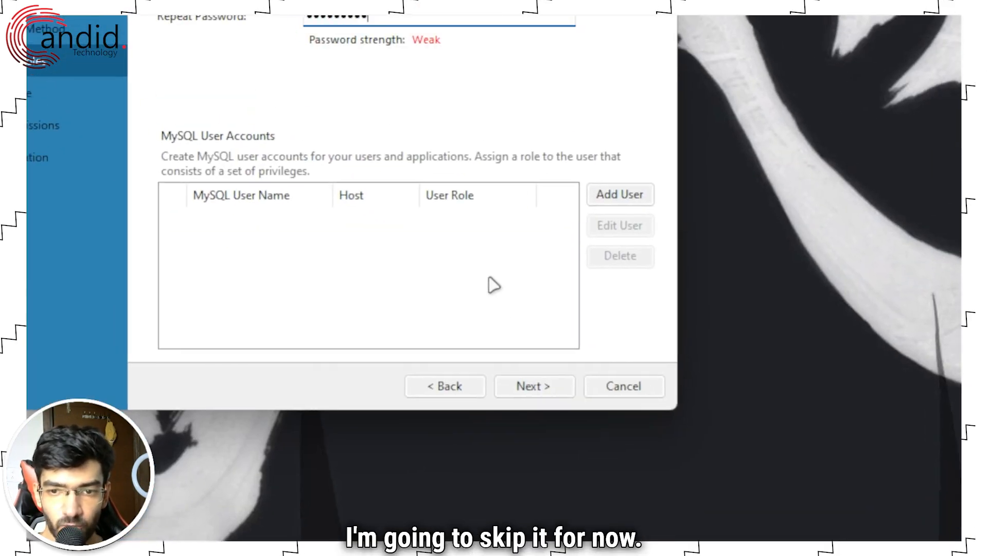
{"action": "left_click", "coordinate": [553, 391]}
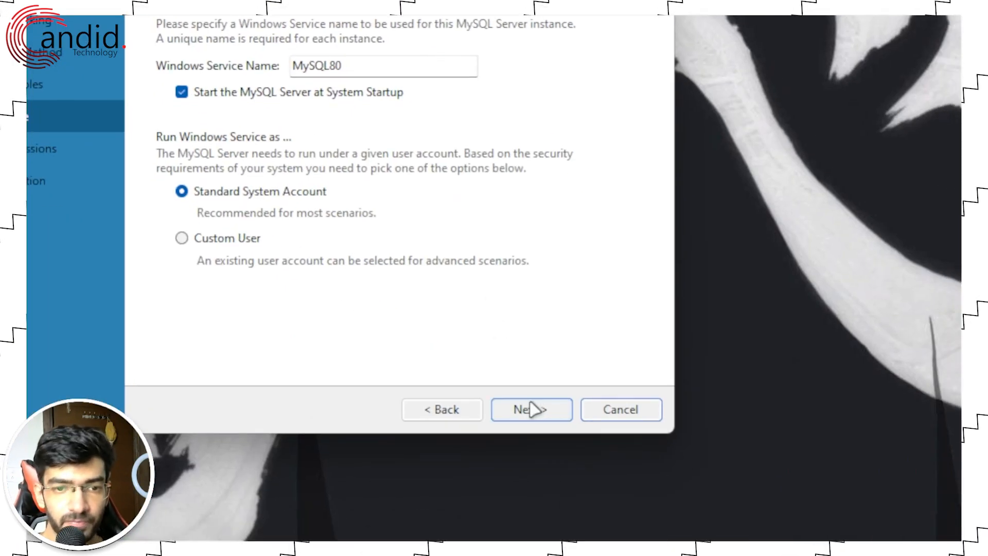
Step: Accept the MySQL80 Windows service under the Standard System Account and the default file permissions, and execute the server configuration
{"action": "left_click", "coordinate": [532, 409]}
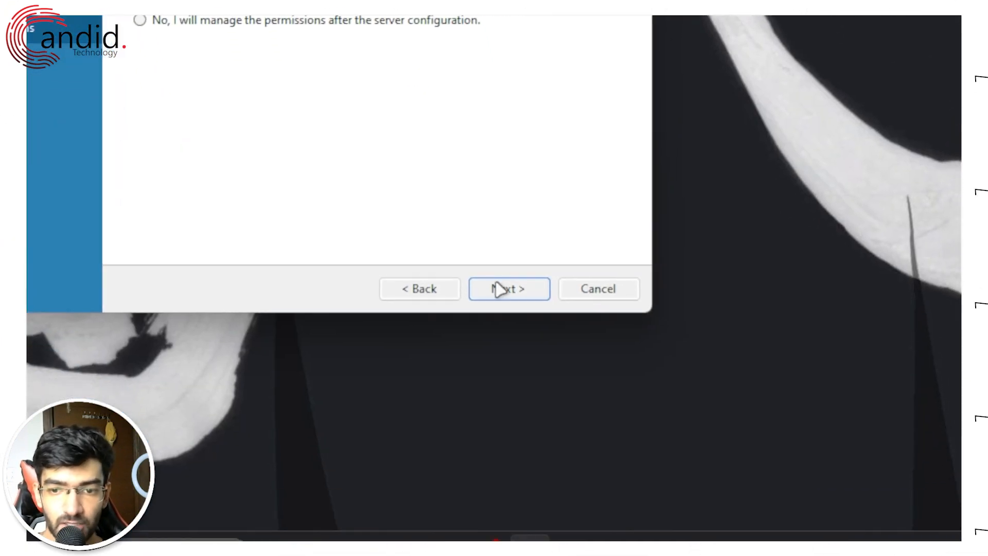
{"action": "left_click", "coordinate": [503, 287]}
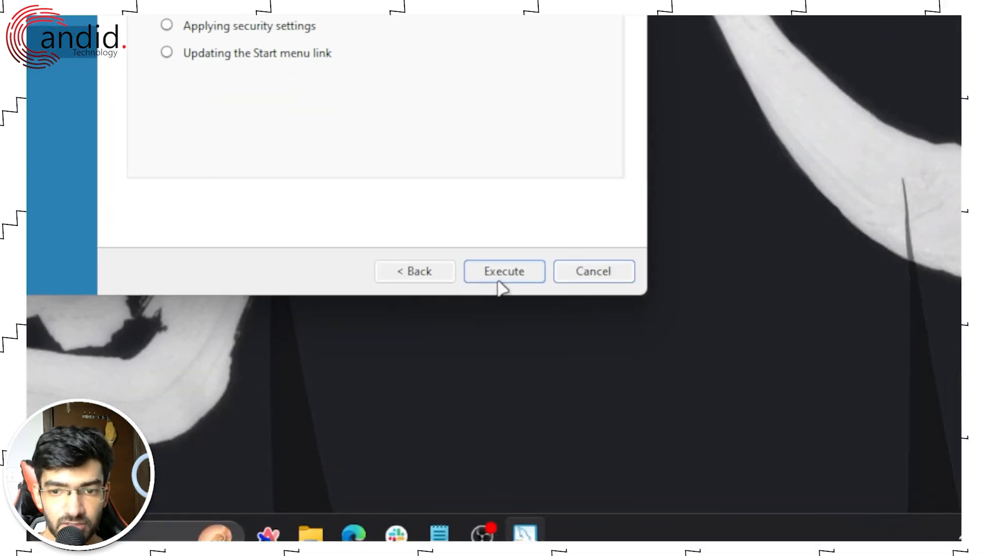
{"action": "left_click", "coordinate": [502, 271]}
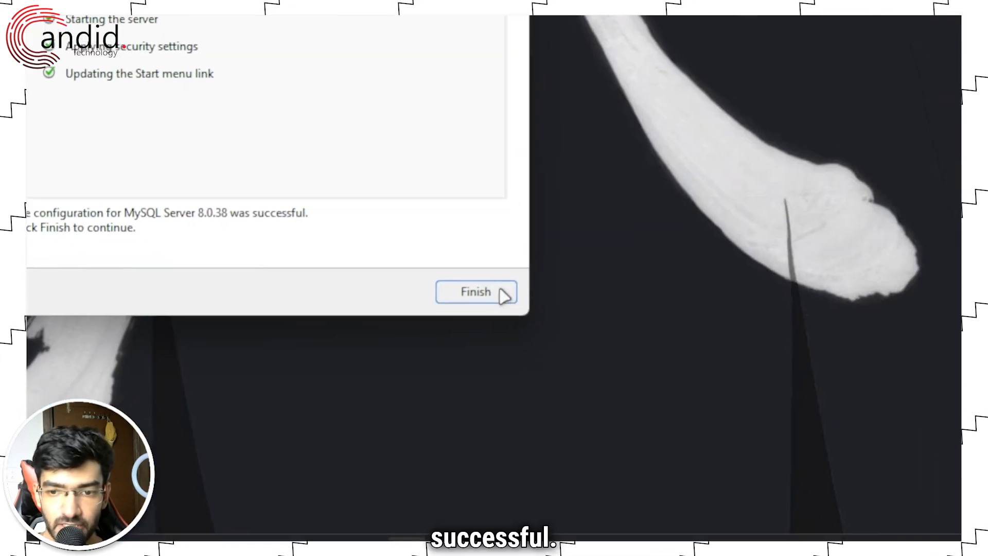
Step: Finish the product configuration and complete the installer with both MySQL Workbench and MySQL Shell set to start after setup
{"action": "left_click", "coordinate": [730, 523]}
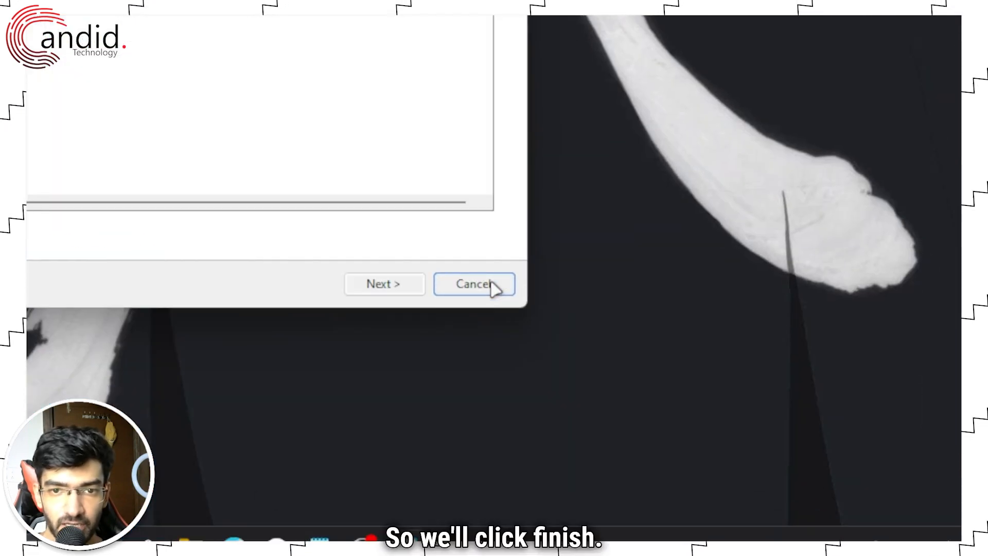
{"action": "left_click", "coordinate": [391, 285]}
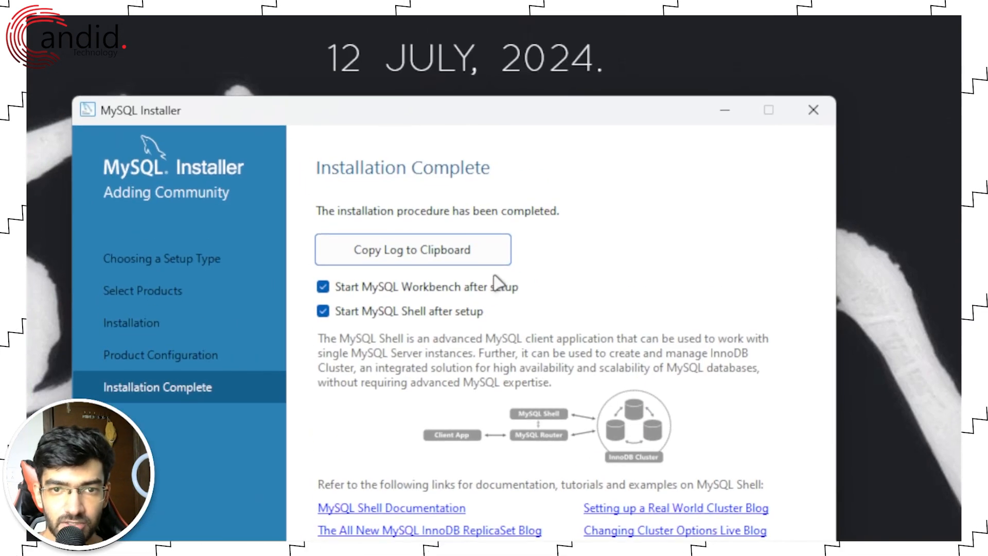
{"action": "left_click", "coordinate": [465, 312]}
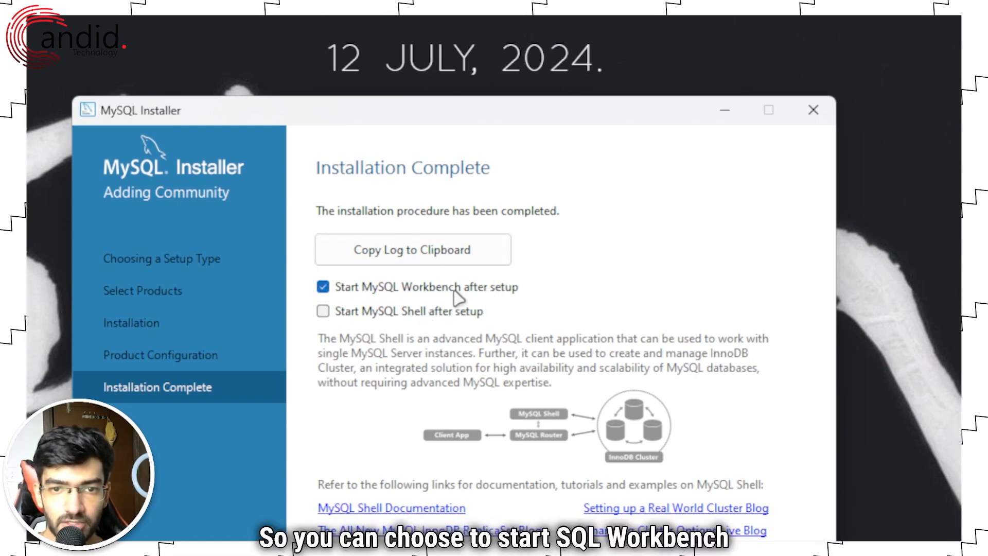
{"action": "left_click", "coordinate": [457, 315]}
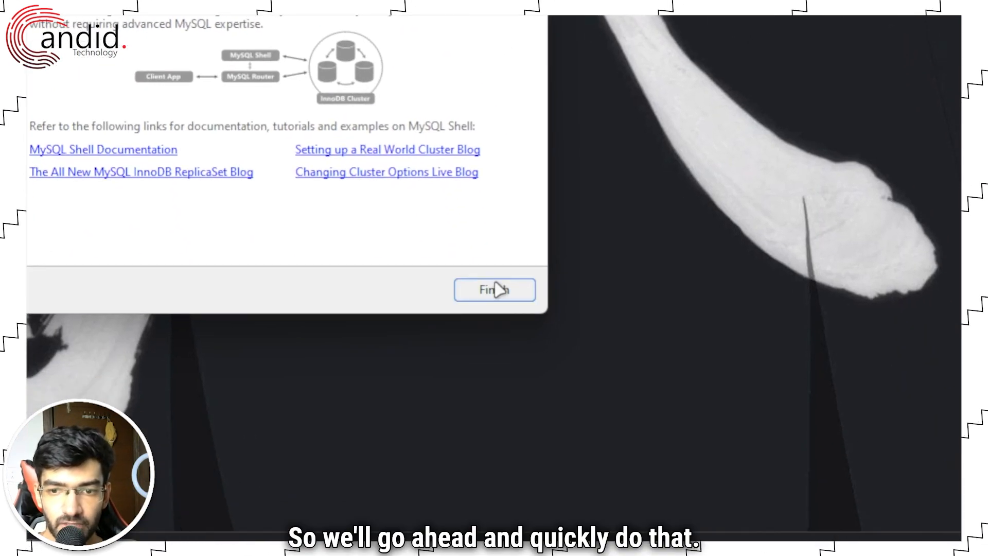
{"action": "left_click", "coordinate": [495, 290]}
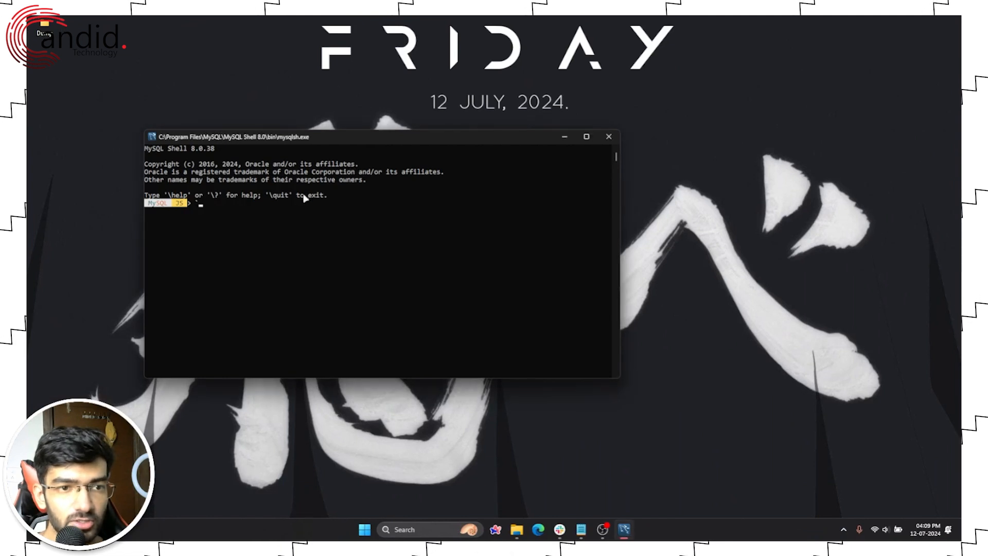
Step: Exit MySQL Shell with the \quit command
{"action": "mouse_move", "coordinate": [343, 145]}
{"action": "left_mouse_down"}
{"action": "mouse_move", "coordinate": [357, 132]}
{"action": "mouse_move", "coordinate": [342, 129]}
{"action": "left_mouse_up"}
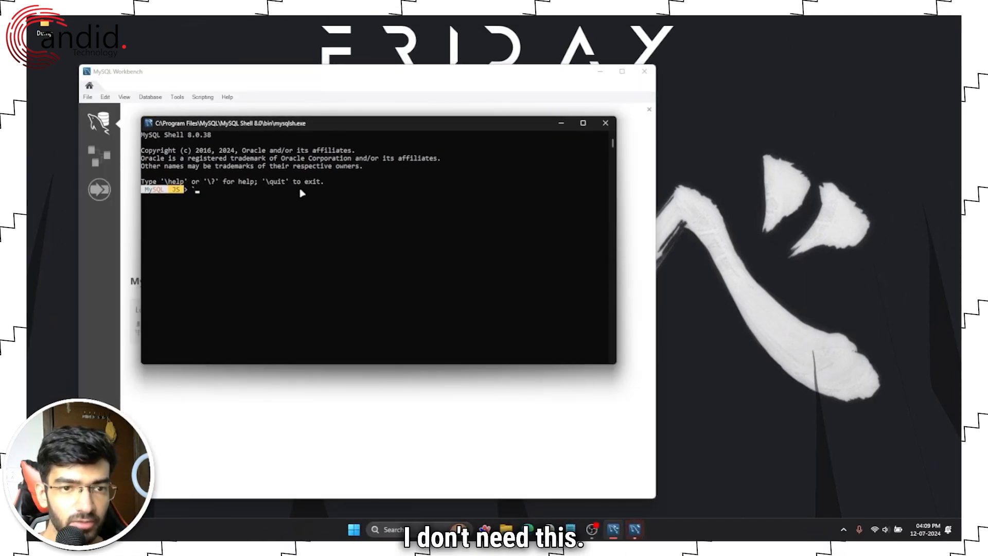
{"action": "type", "text": "\\quite"}
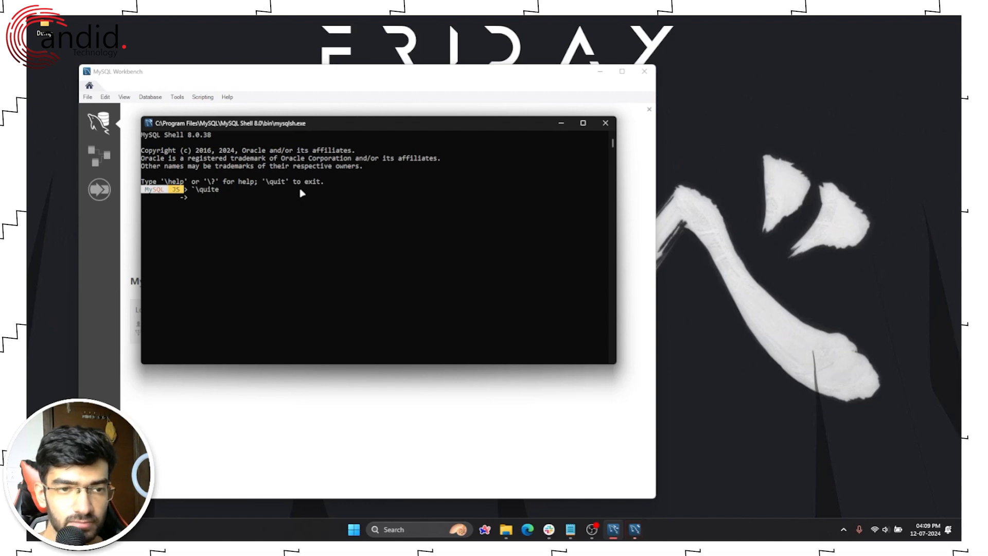
{"action": "key", "text": "ctrl+c"}
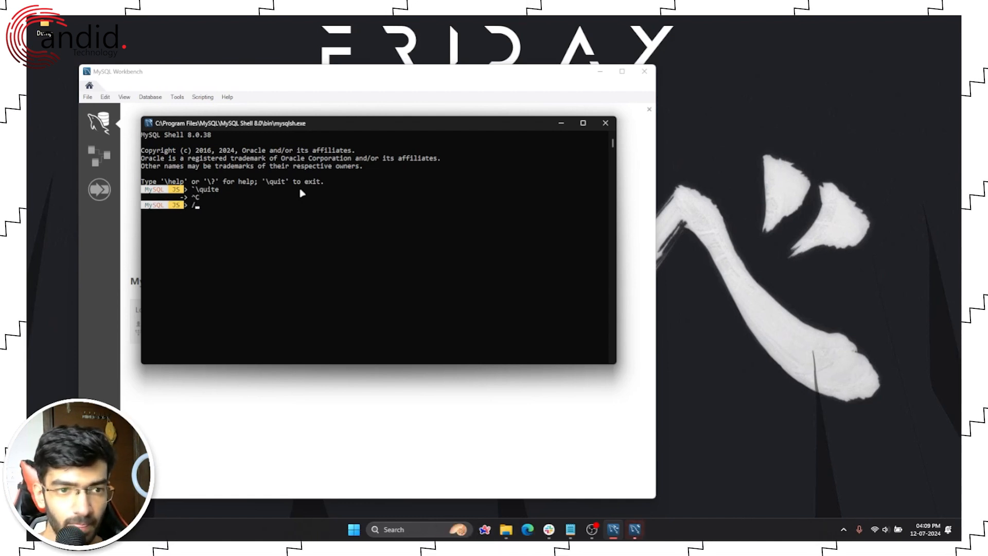
{"action": "type", "text": "\\quit"}
{"action": "key", "text": "Return"}
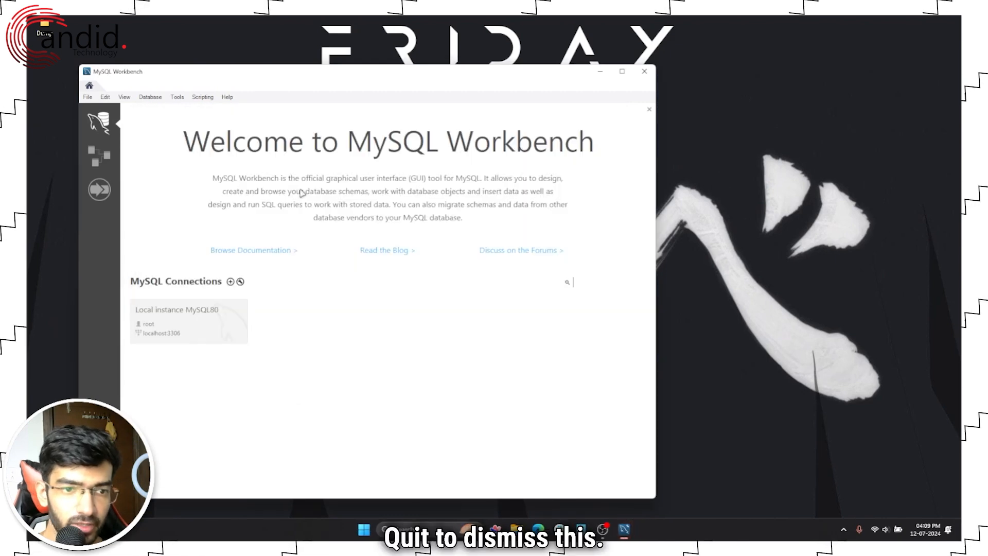
Step: Connect to Local instance MySQL80 in MySQL Workbench by entering the root account password
{"action": "left_click_drag", "start_coordinate": [347, 78], "coordinate": [466, 63]}
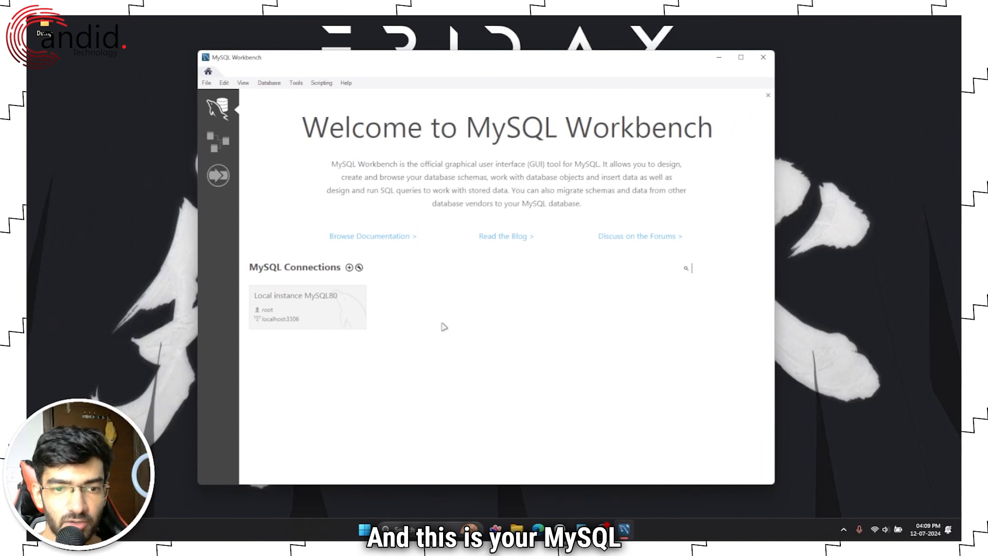
{"action": "left_click", "coordinate": [307, 303]}
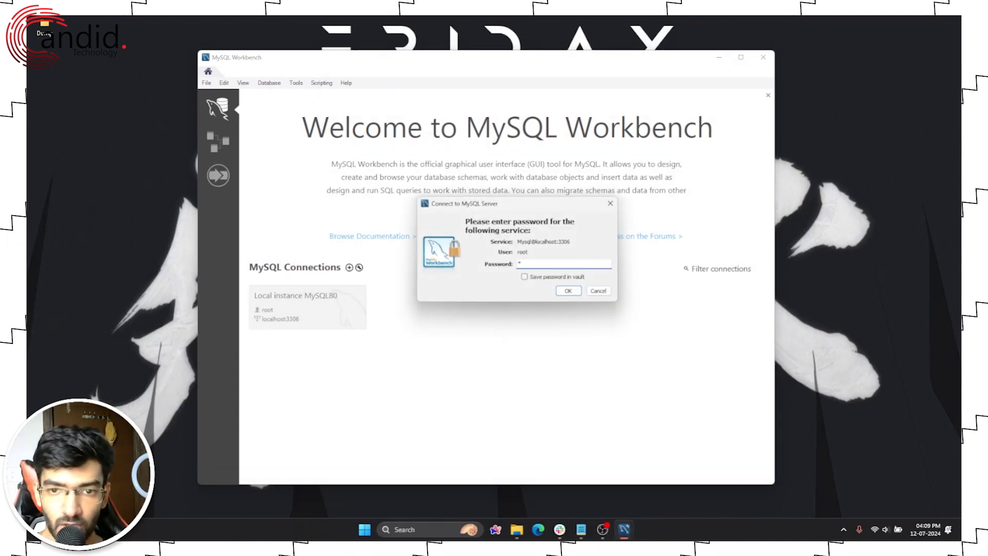
{"action": "type", "text": "**"}
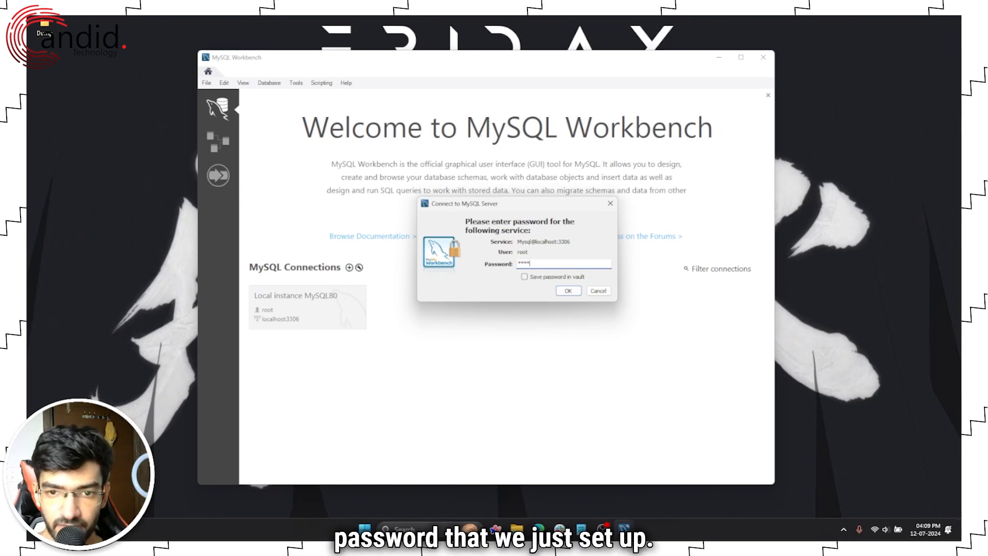
{"action": "type", "text": "*"}
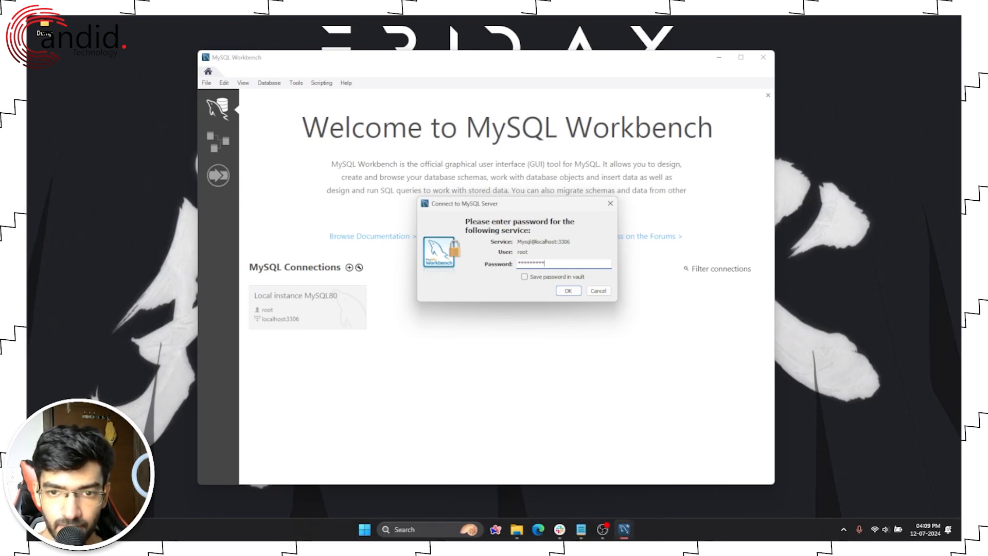
{"action": "key", "text": "Return"}
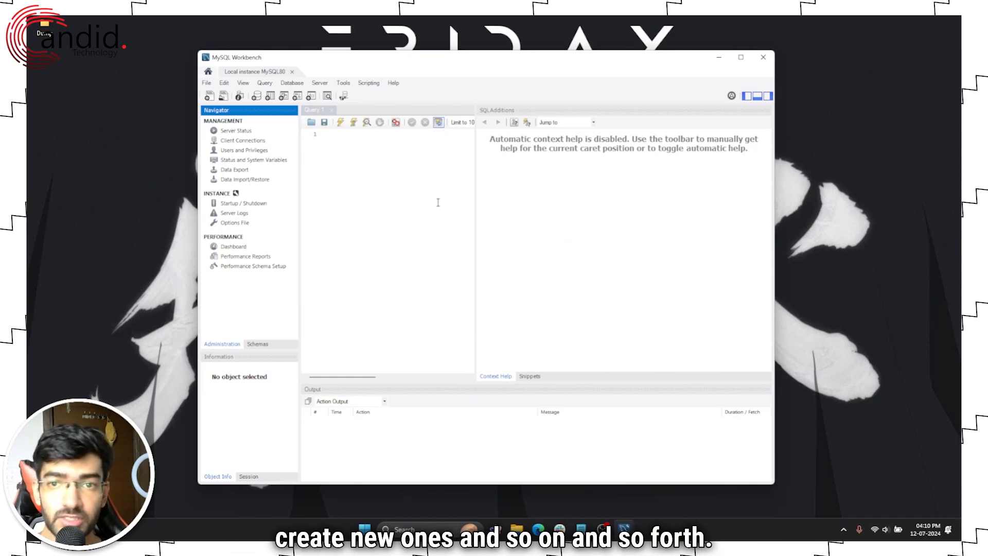
Step: Close MySQL Workbench and open the Windows Command Prompt
{"action": "left_click", "coordinate": [763, 57]}
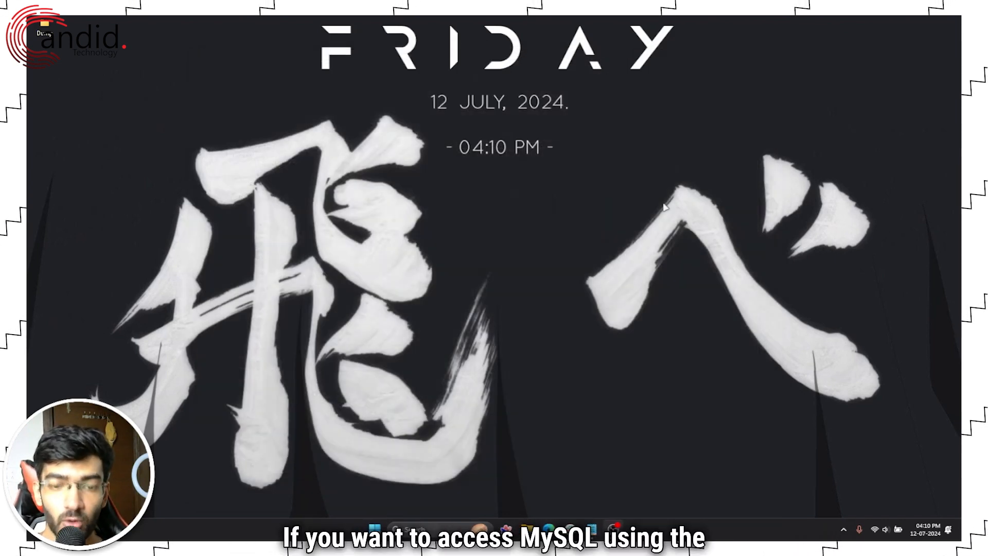
{"action": "key", "text": "super"}
{"action": "type", "text": "cmd"}
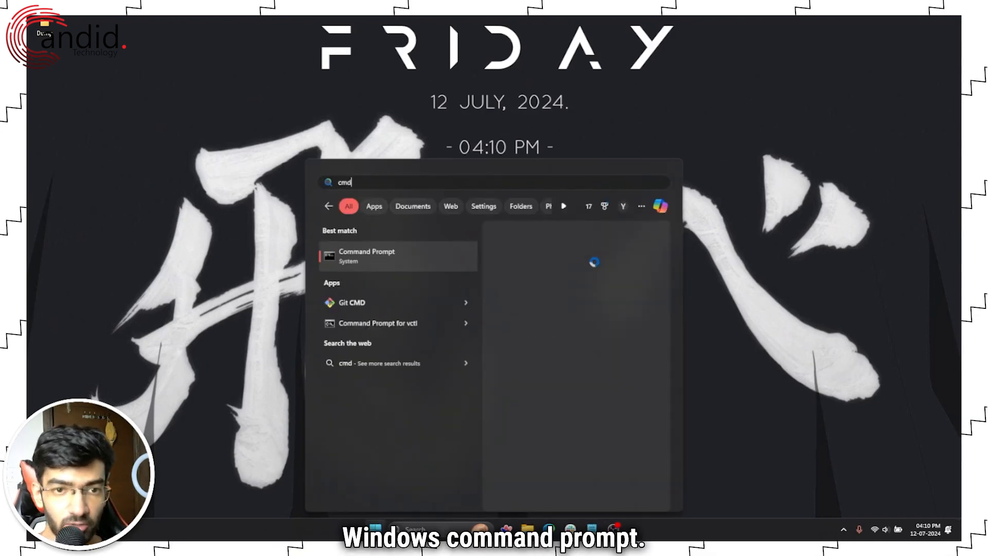
{"action": "key", "text": "Return"}
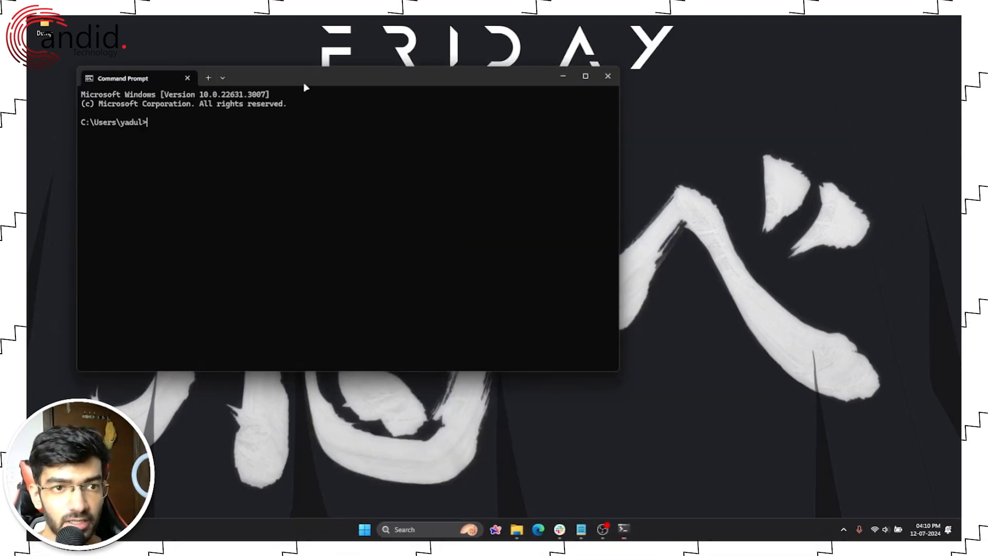
Step: Check the MySQL version with mysql --version, and close Command Prompt
{"action": "left_click_drag", "start_coordinate": [304, 88], "coordinate": [466, 147]}
{"action": "type", "text": "mysql --ver"}
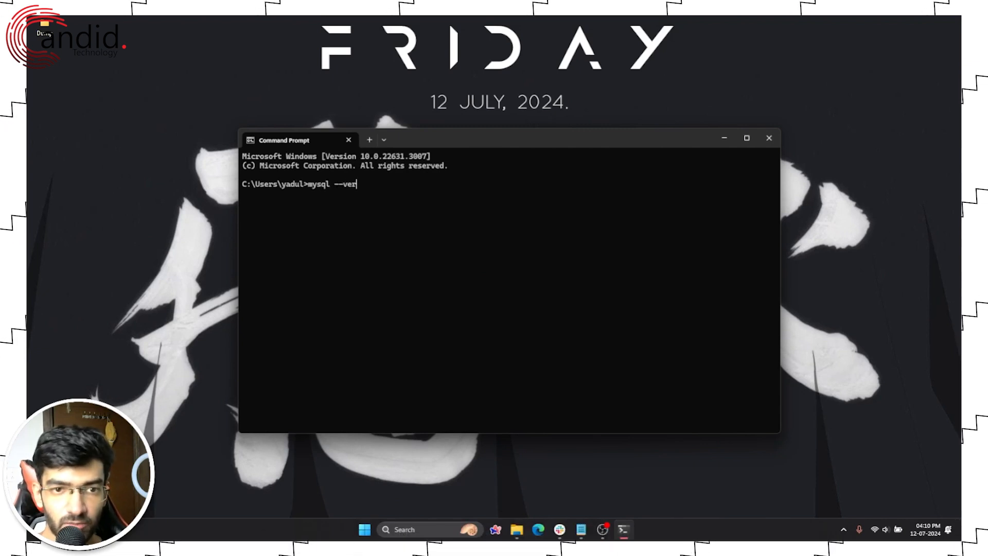
{"action": "type", "text": "sion"}
{"action": "key", "text": "Return"}
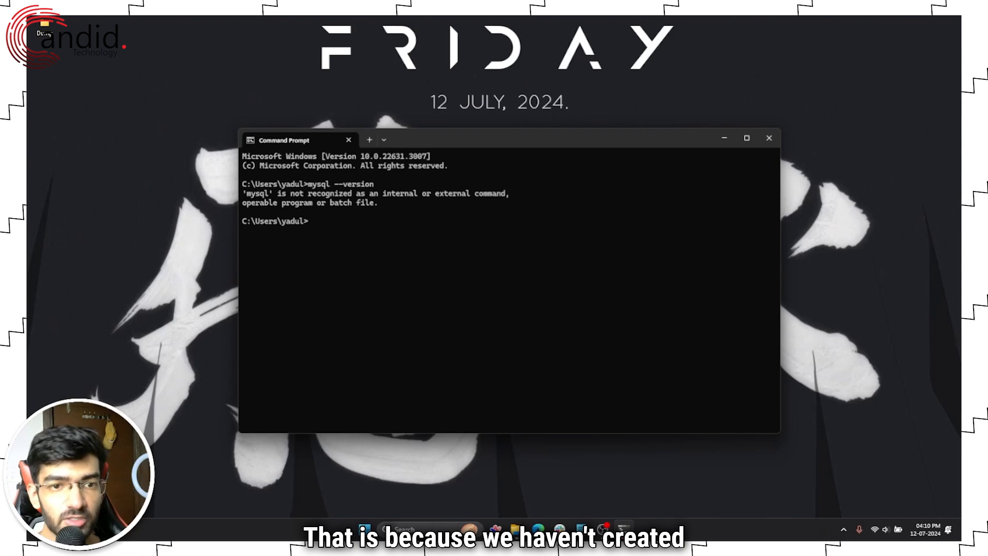
{"action": "left_click", "coordinate": [769, 139]}
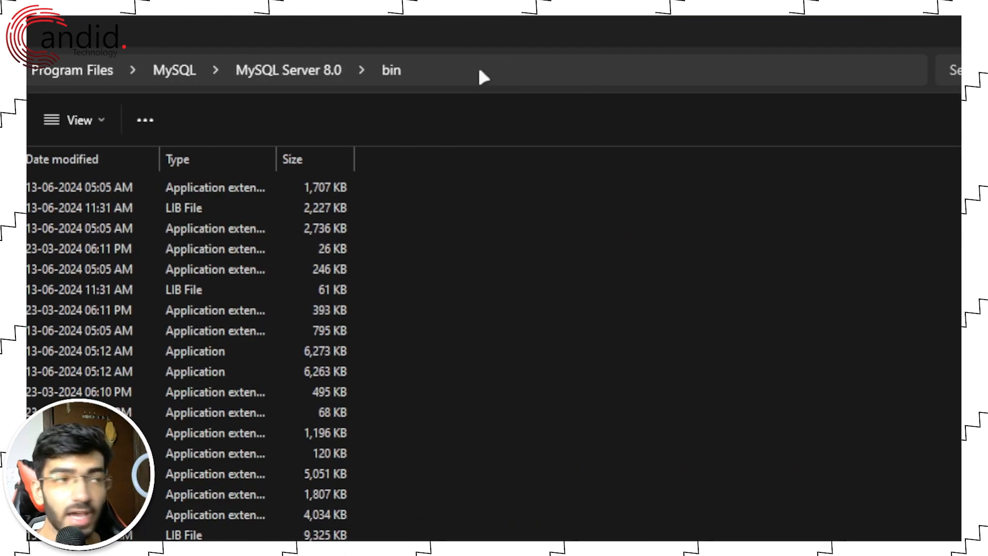
Step: Select the full path of the MySQL Server 8.0 bin folder, and open the system environment variables settings in System Properties
{"action": "left_click", "coordinate": [417, 82]}
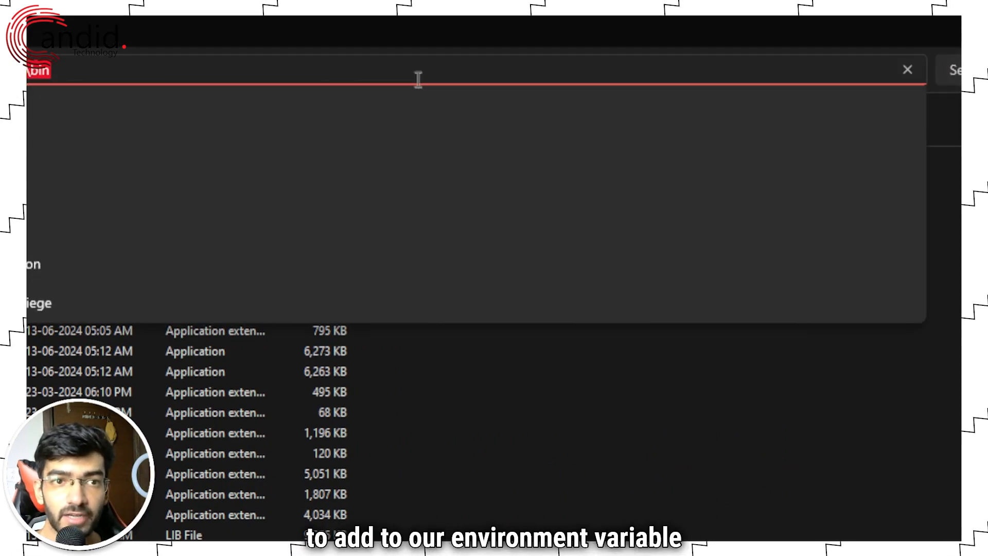
{"action": "left_click", "coordinate": [596, 411]}
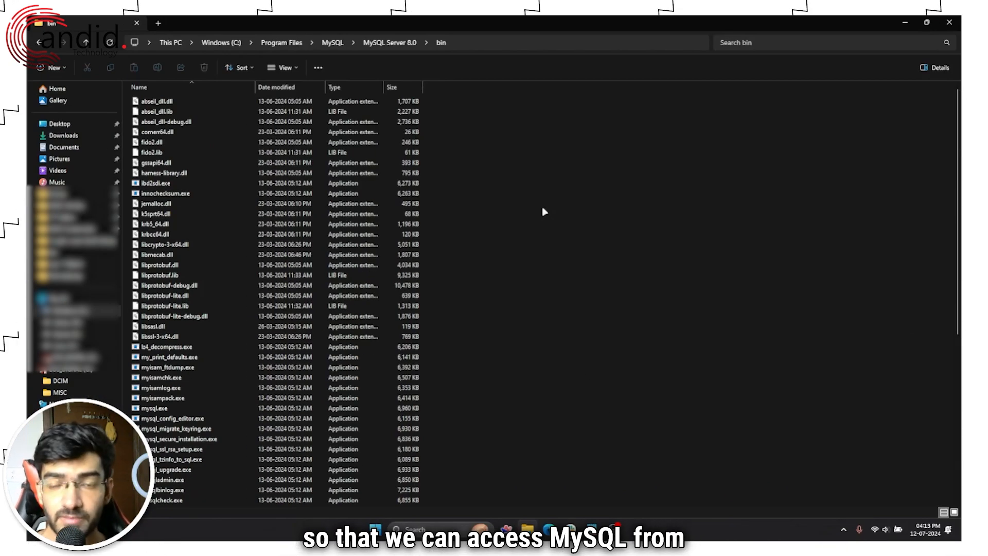
{"action": "key", "text": "super"}
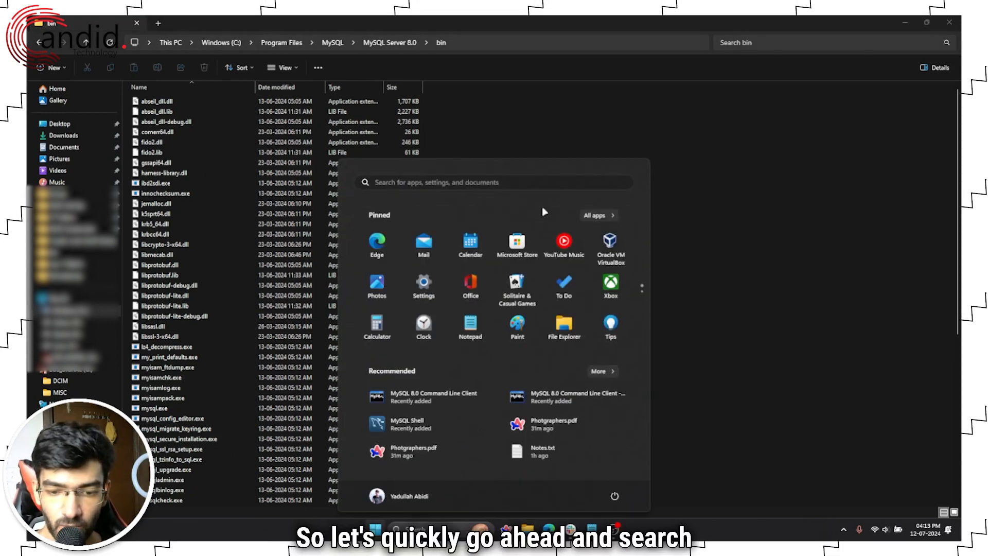
{"action": "type", "text": "envir"}
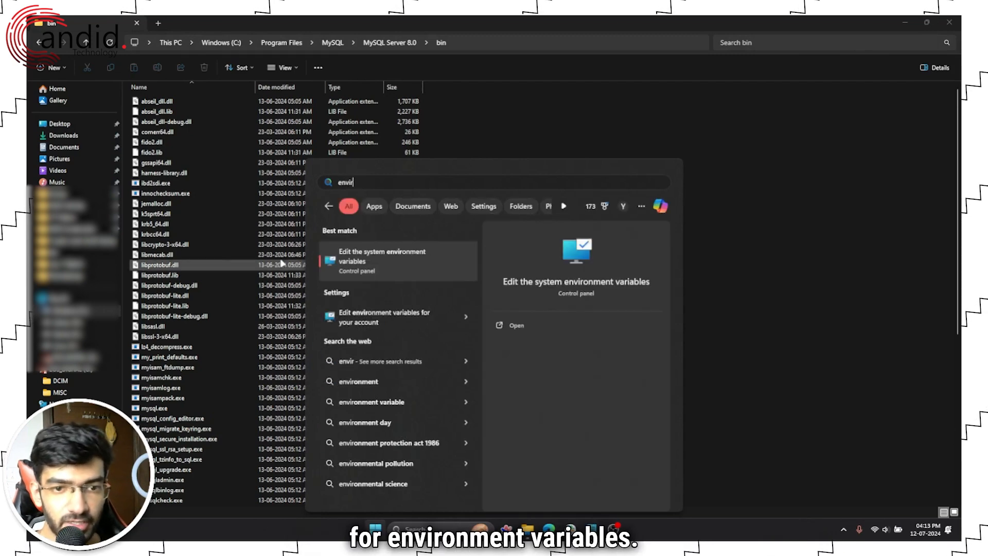
{"action": "key", "text": "Return"}
{"action": "left_click_drag", "start_coordinate": [231, 80], "coordinate": [396, 79]}
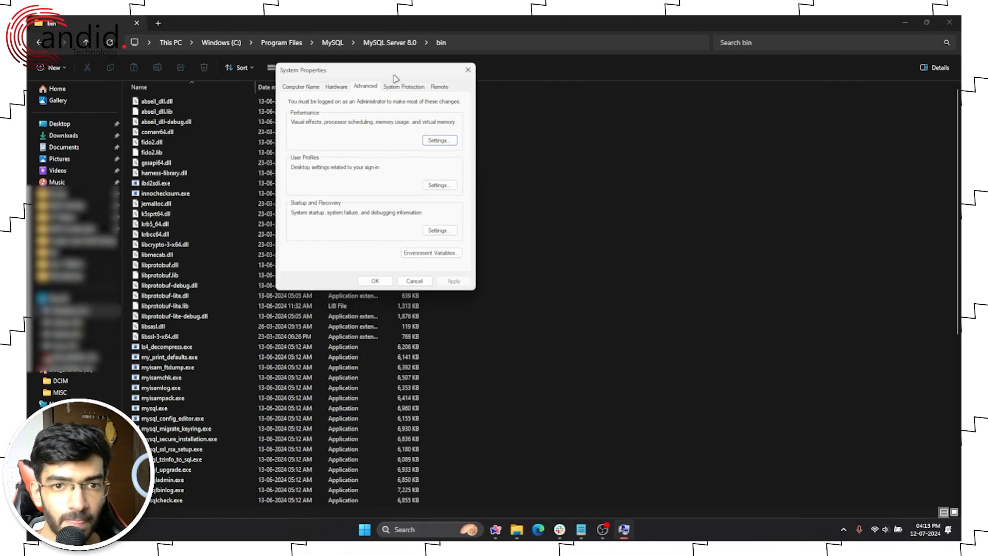
Step: Return to System Properties, bring up the environment variables, and open the system Path variable for editing
{"action": "key", "text": "alt+Tab"}
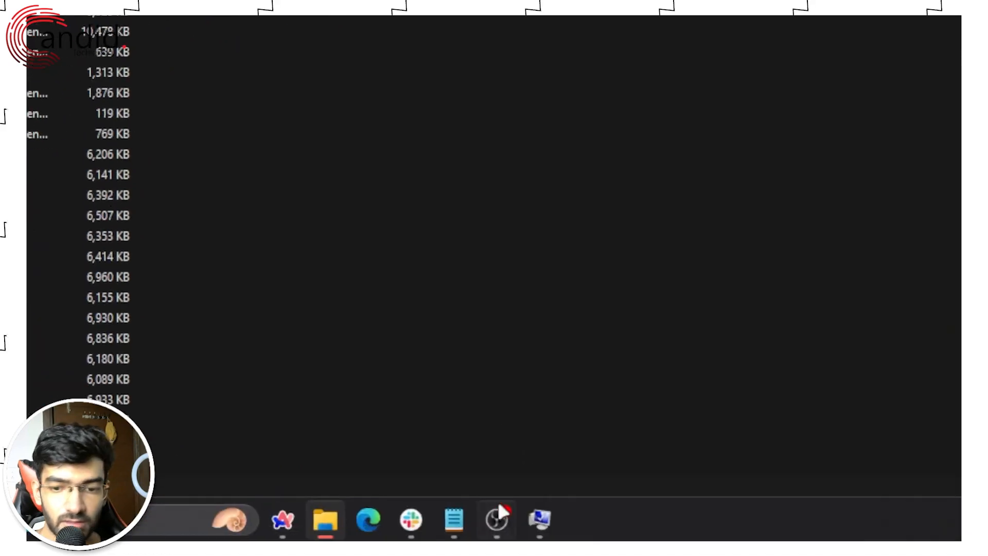
{"action": "left_click", "coordinate": [542, 521]}
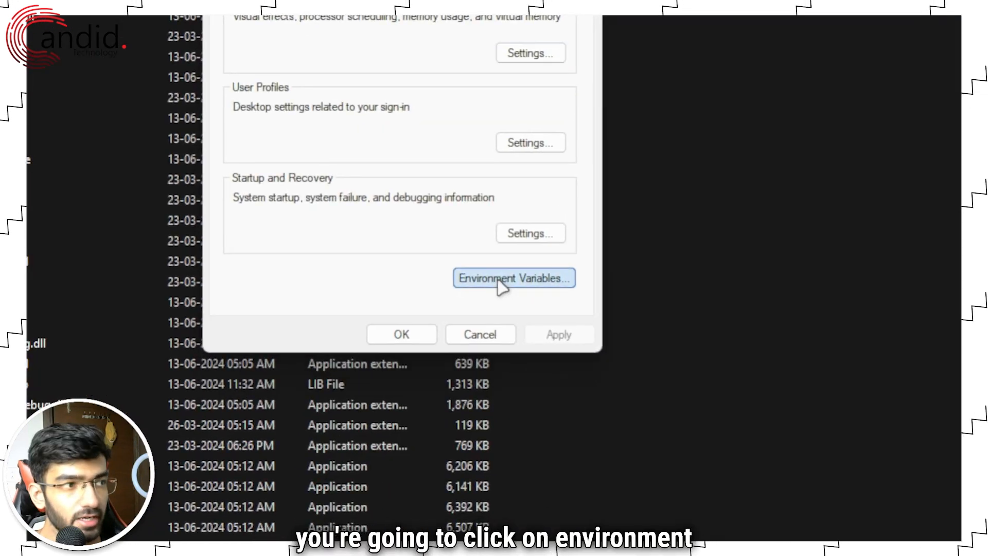
{"action": "left_click", "coordinate": [502, 284]}
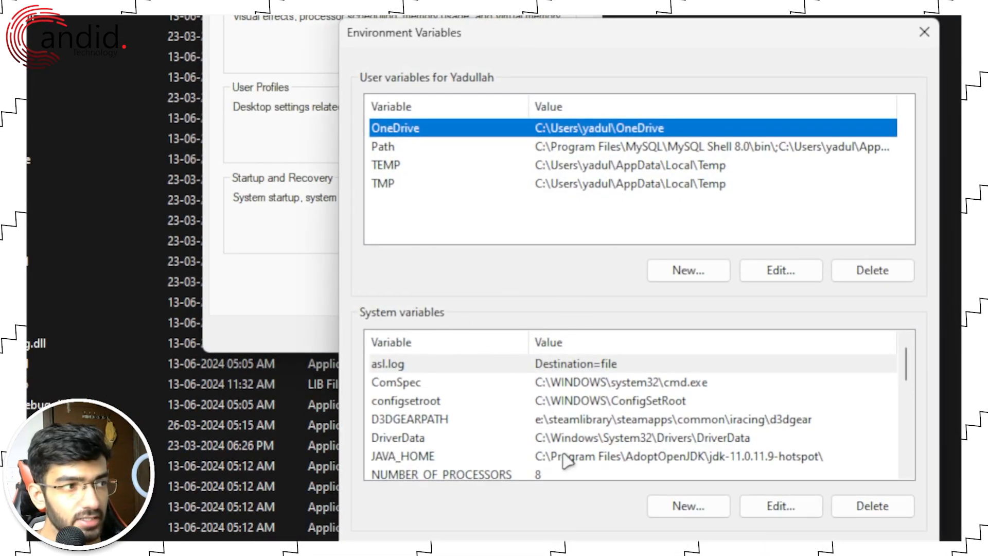
{"action": "scroll", "coordinate": [526, 432], "scroll_direction": "down", "scroll_amount": 2}
{"action": "left_click", "coordinate": [484, 402]}
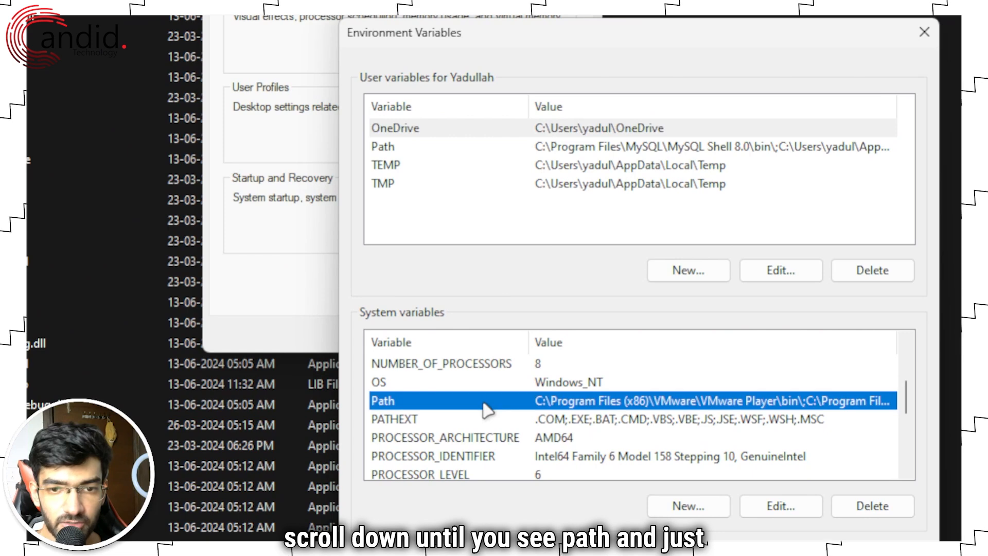
{"action": "double_click", "coordinate": [680, 404]}
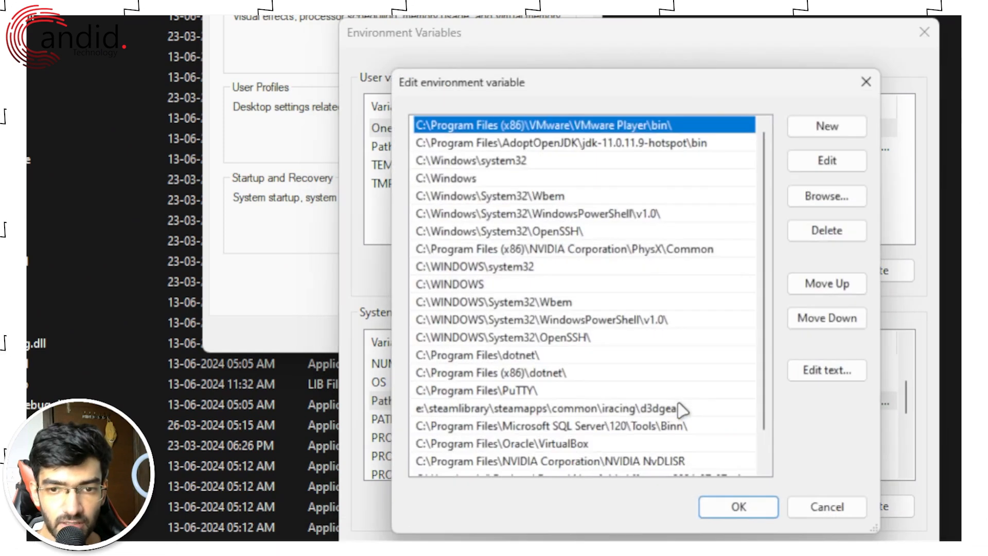
Step: Add C:\Program Files\MySQL\MySQL Server 8.0\bin as a new entry in the system Path variable and save the changes through System Properties
{"action": "scroll", "coordinate": [656, 291], "scroll_direction": "down", "scroll_amount": 1}
{"action": "scroll", "coordinate": [656, 290], "scroll_direction": "up", "scroll_amount": 1}
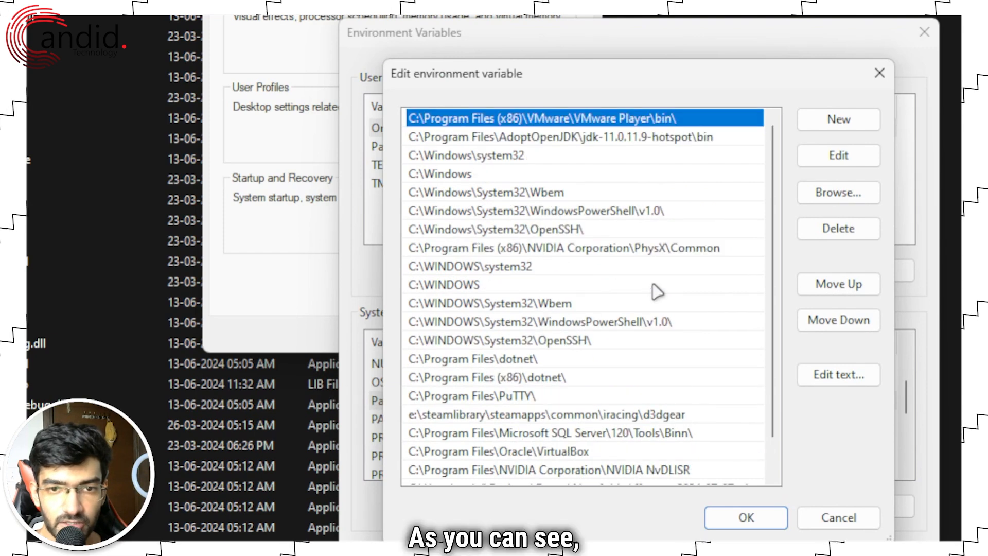
{"action": "scroll", "coordinate": [631, 329], "scroll_direction": "down", "scroll_amount": 1}
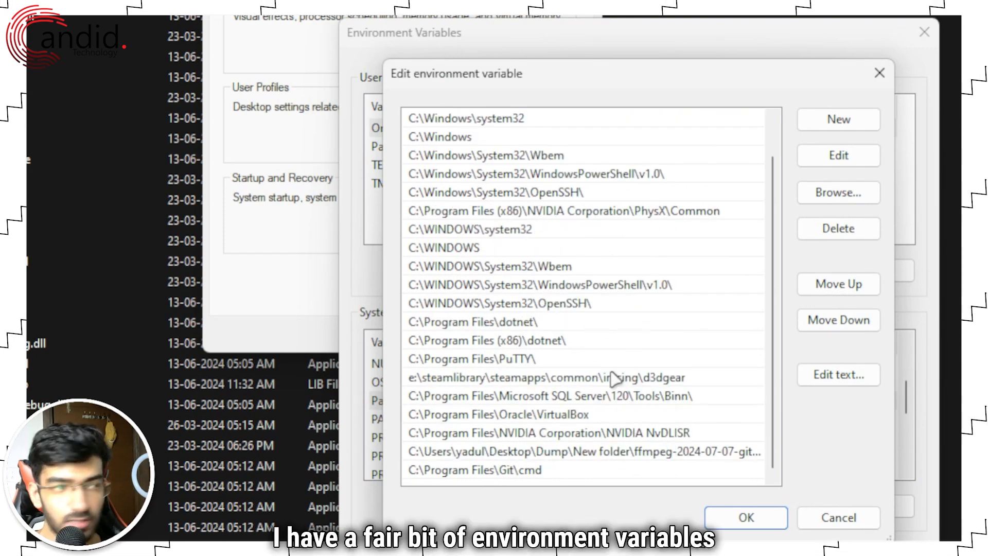
{"action": "left_click", "coordinate": [838, 119]}
{"action": "type", "text": "C:\\Program Files\\MySQL\\MySQL Server 8.0\\bin"}
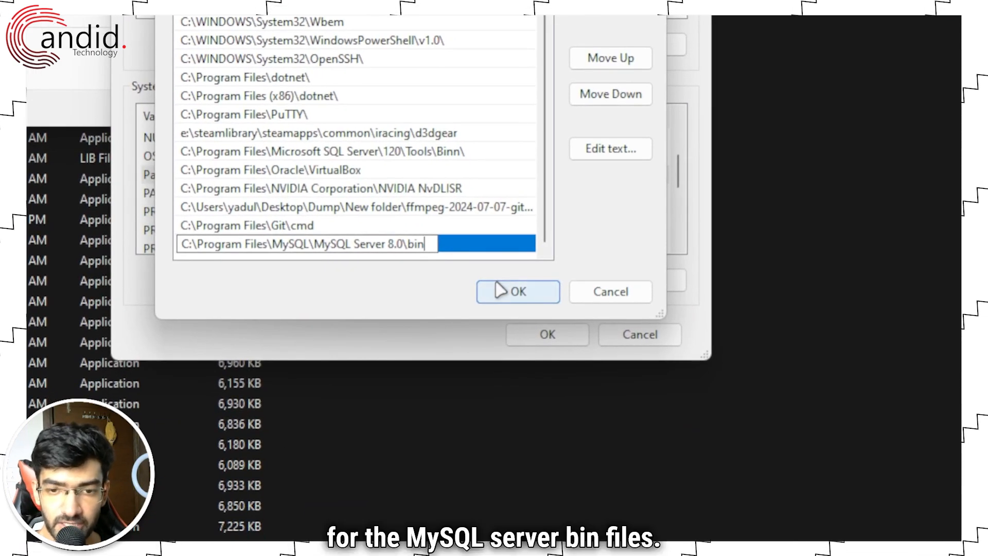
{"action": "left_click", "coordinate": [504, 294]}
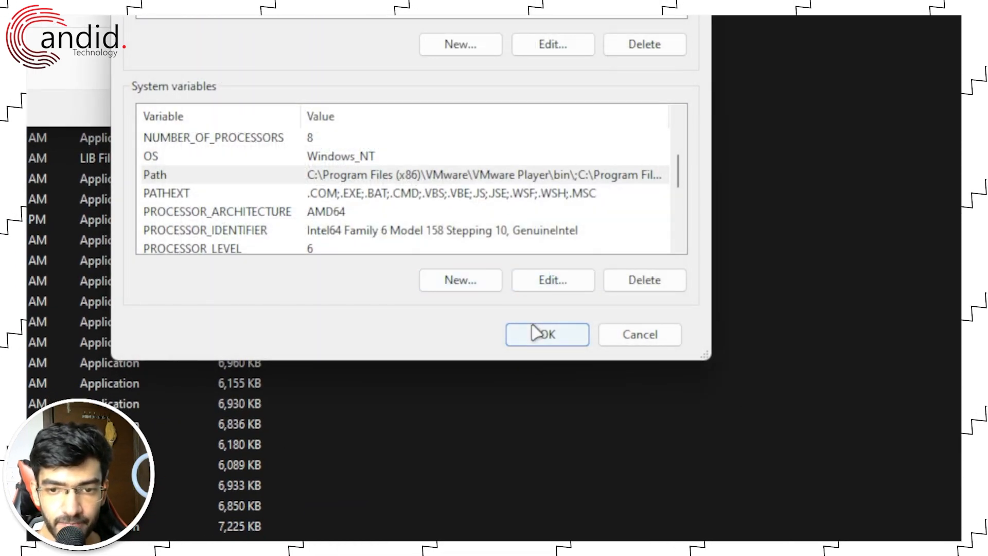
{"action": "left_click", "coordinate": [535, 331]}
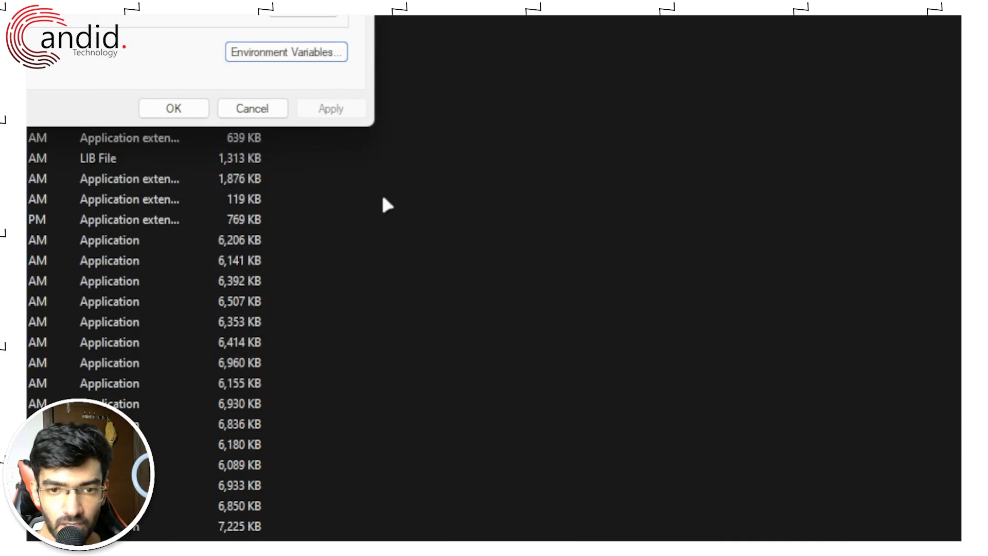
{"action": "left_click", "coordinate": [195, 114]}
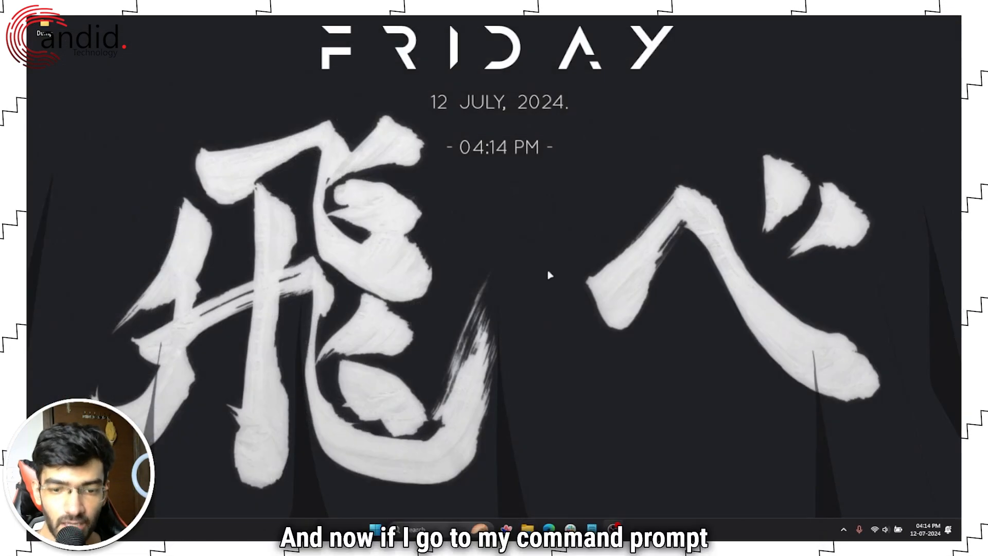
Step: Open a new Command Prompt window and check the MySQL version with mysql --version
{"action": "key", "text": "super"}
{"action": "type", "text": "cmd"}
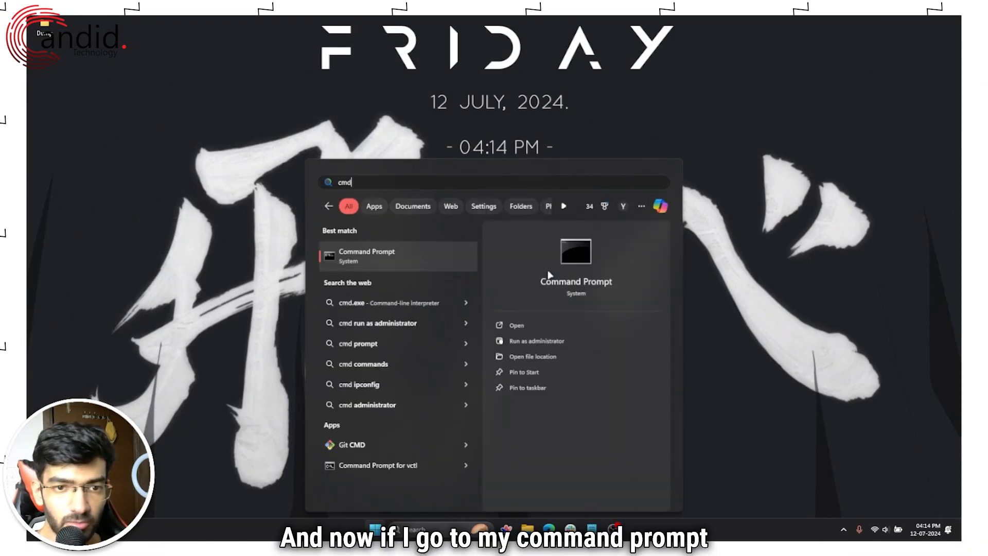
{"action": "left_click", "coordinate": [549, 275]}
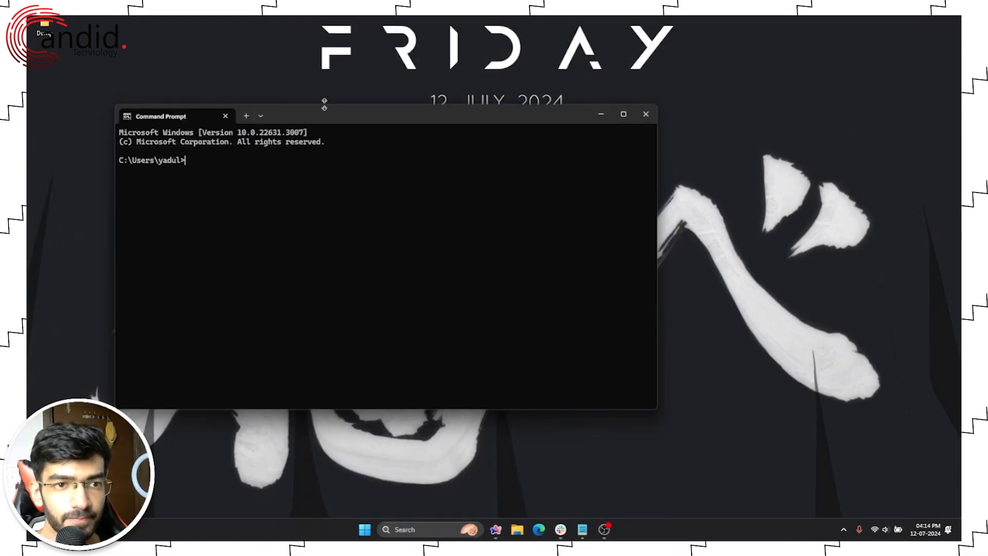
{"action": "left_click_drag", "start_coordinate": [313, 117], "coordinate": [469, 141]}
{"action": "type", "text": "mysql --version"}
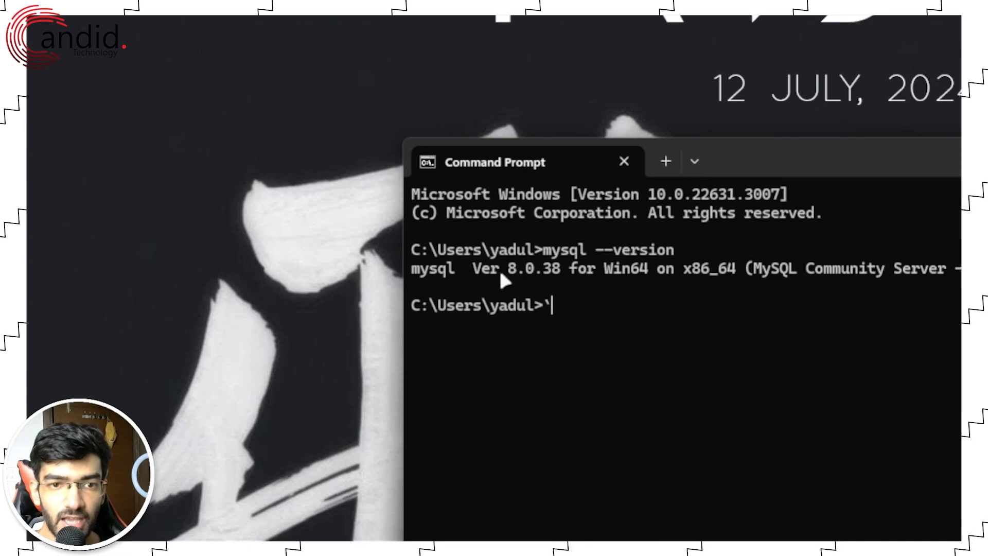
{"action": "type", "text": "'"}
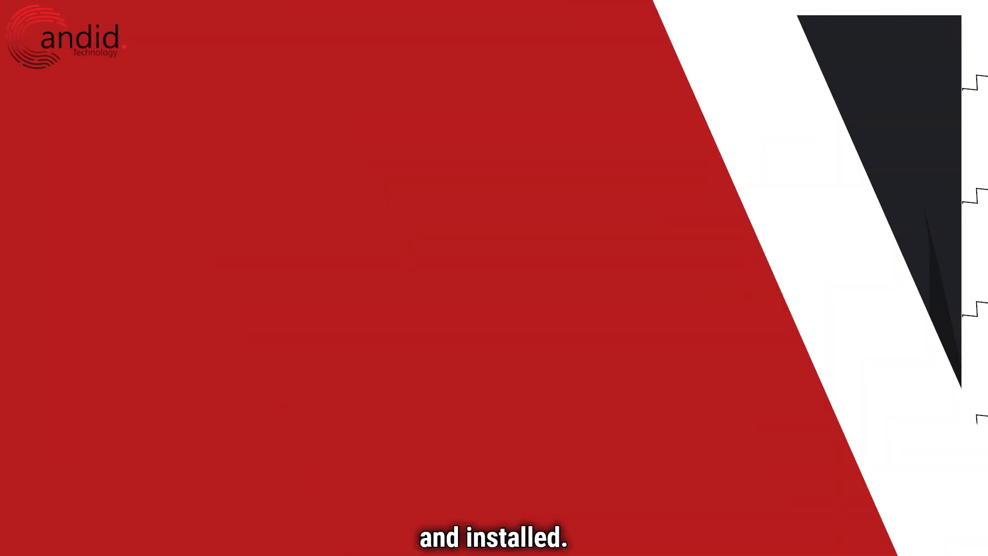